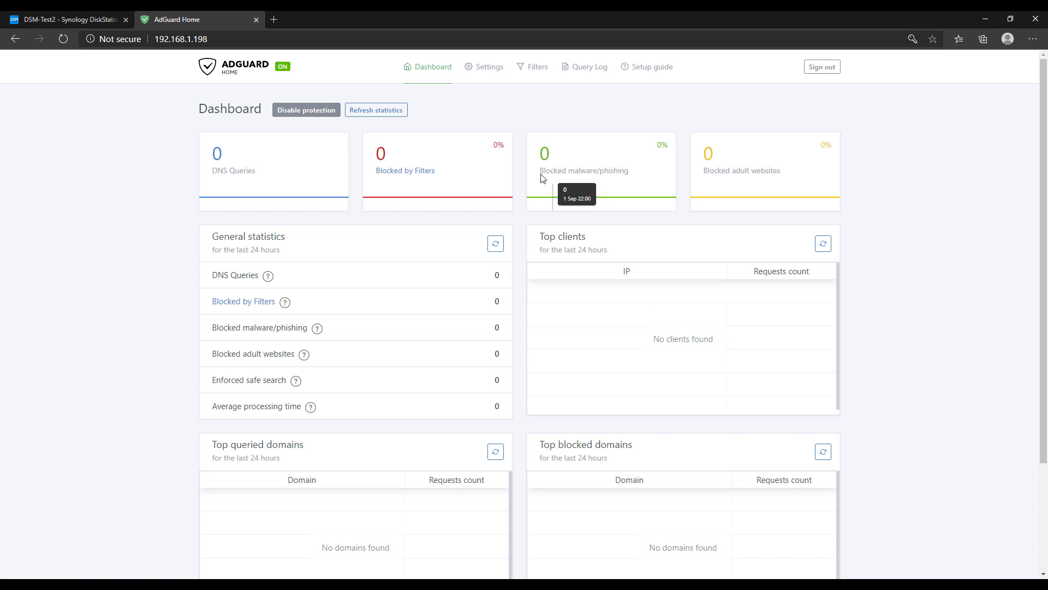
# Review AdGuard Home's general settings, including the filtering options, logs configuration and statistics retention
pyautogui.click(496, 74)
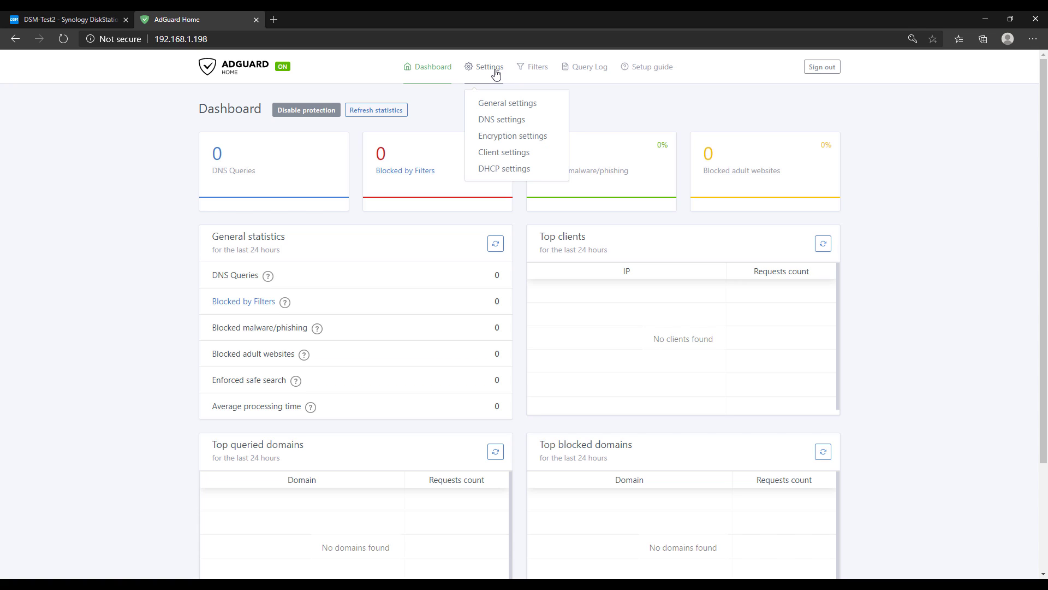
pyautogui.click(507, 103)
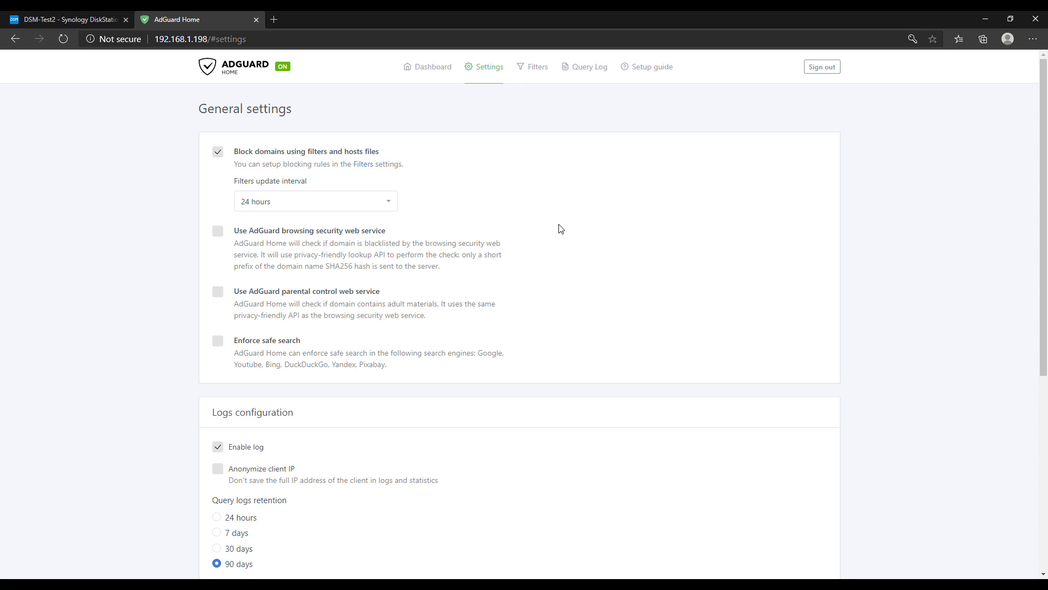
pyautogui.scroll(-6, 561, 228)
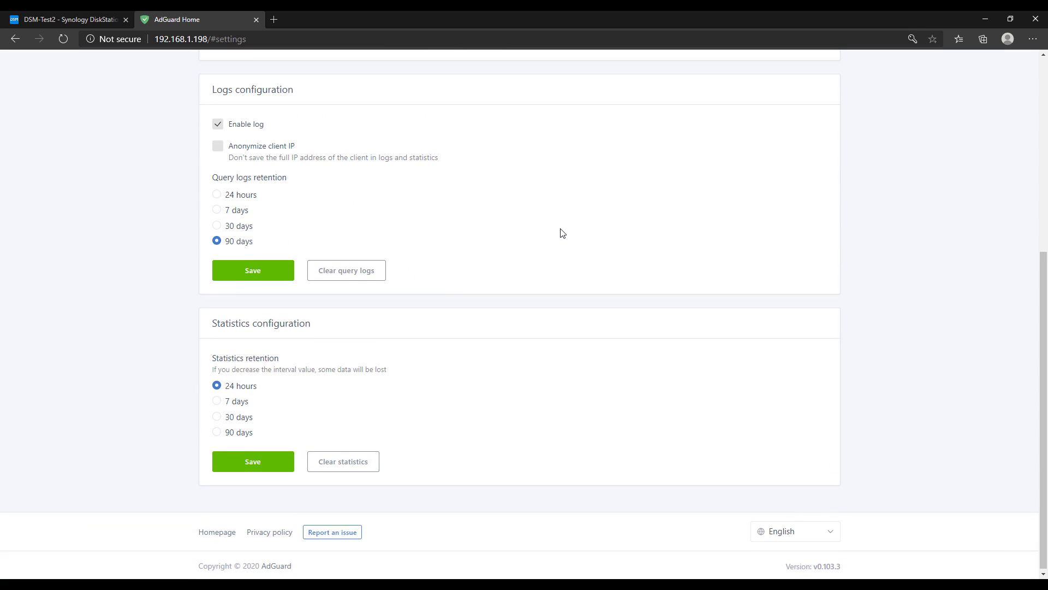
pyautogui.scroll(6, 562, 233)
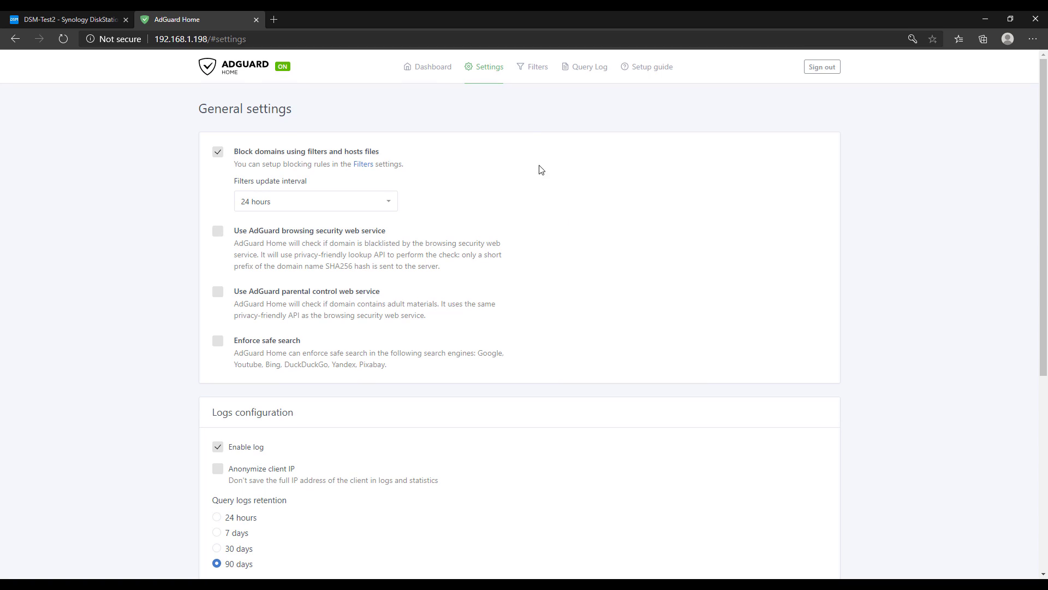
# Review the DNS settings, from the upstream and bootstrap servers through server configuration and cache to the access settings
pyautogui.moveTo(494, 80)
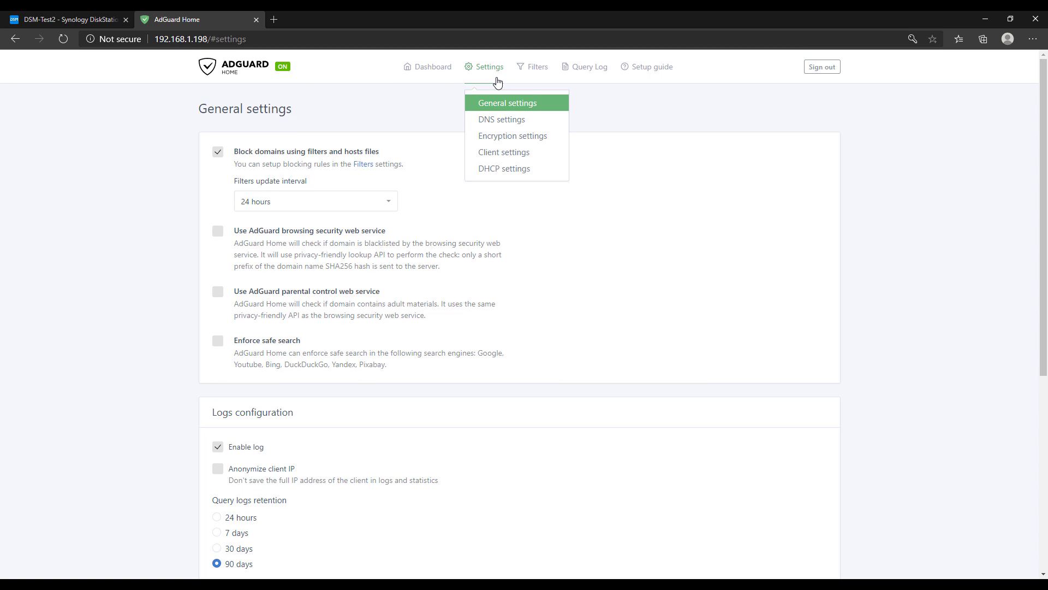
pyautogui.click(503, 119)
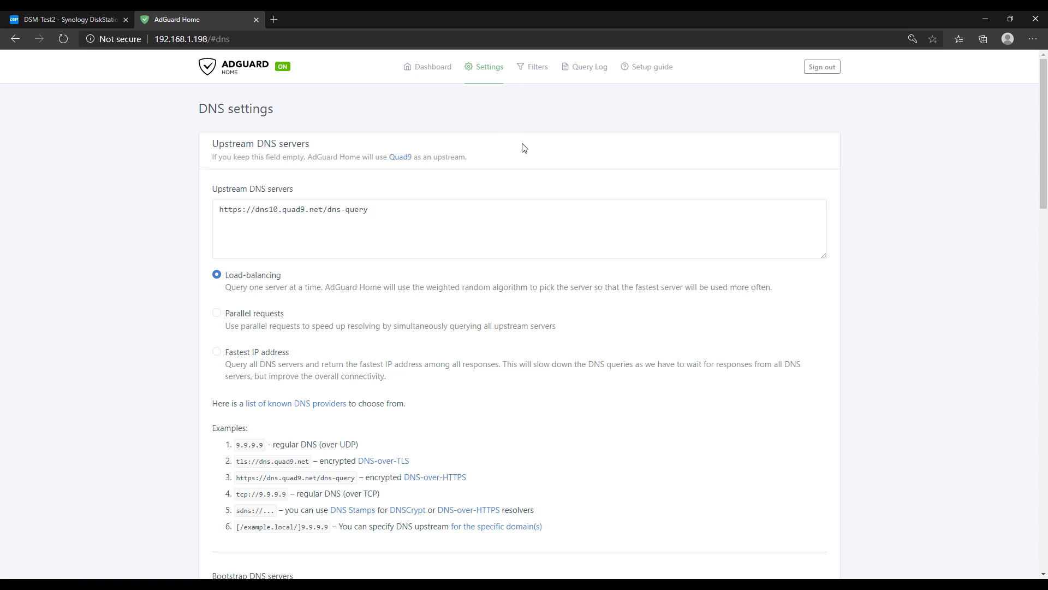
pyautogui.scroll(-1, 472, 192)
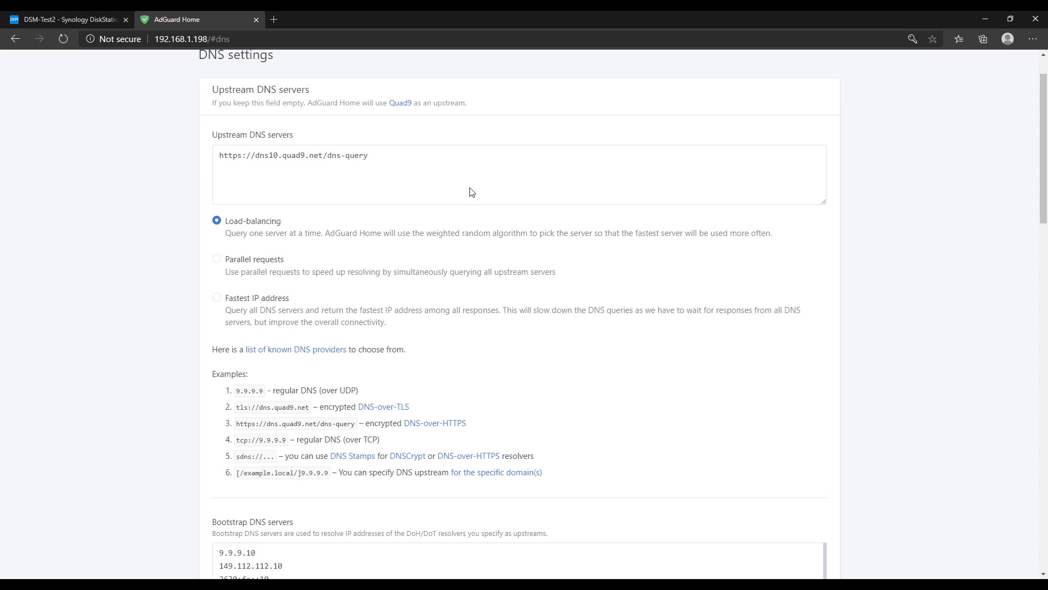
pyautogui.scroll(-3, 471, 193)
pyautogui.scroll(-7, 471, 192)
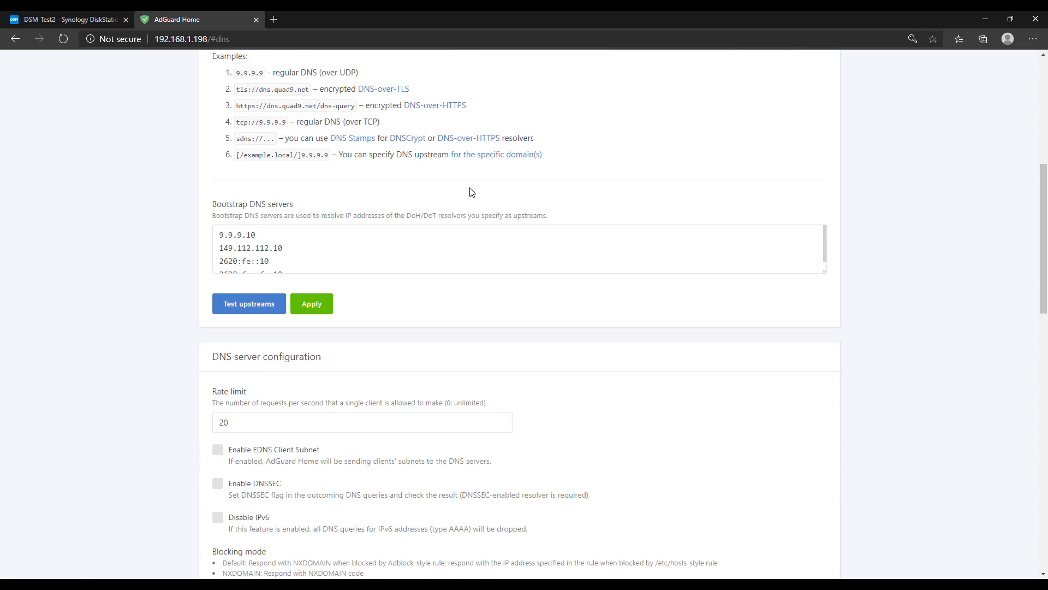
pyautogui.scroll(-9, 472, 192)
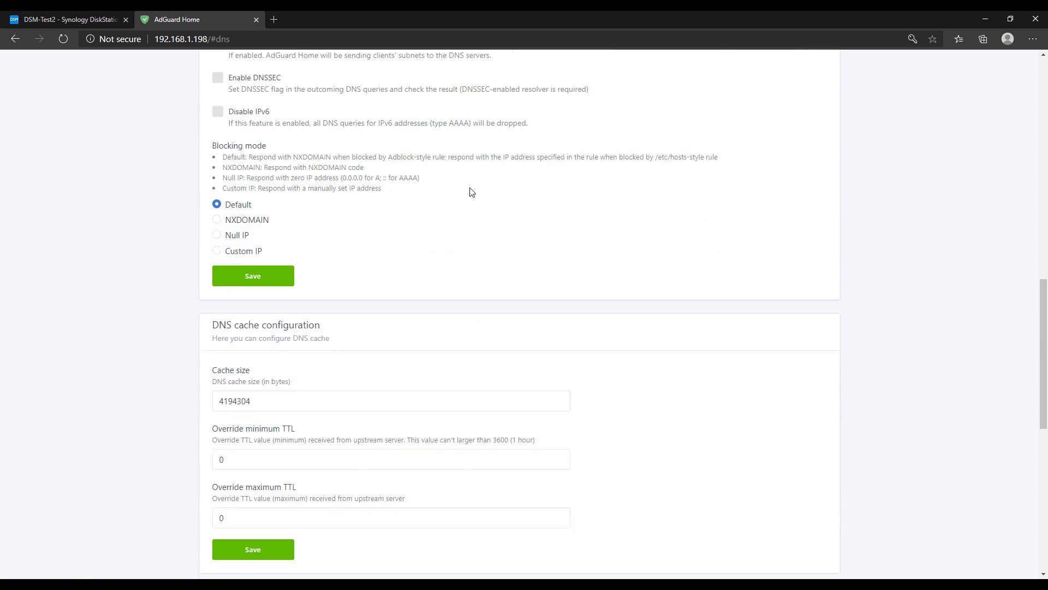
pyautogui.scroll(-3, 472, 192)
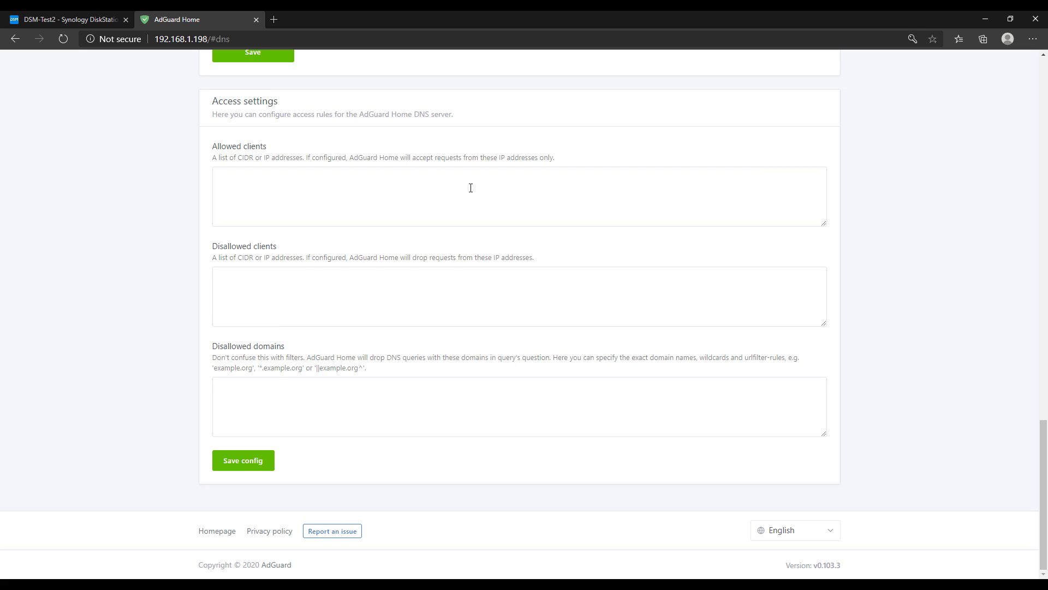
pyautogui.scroll(20, 472, 192)
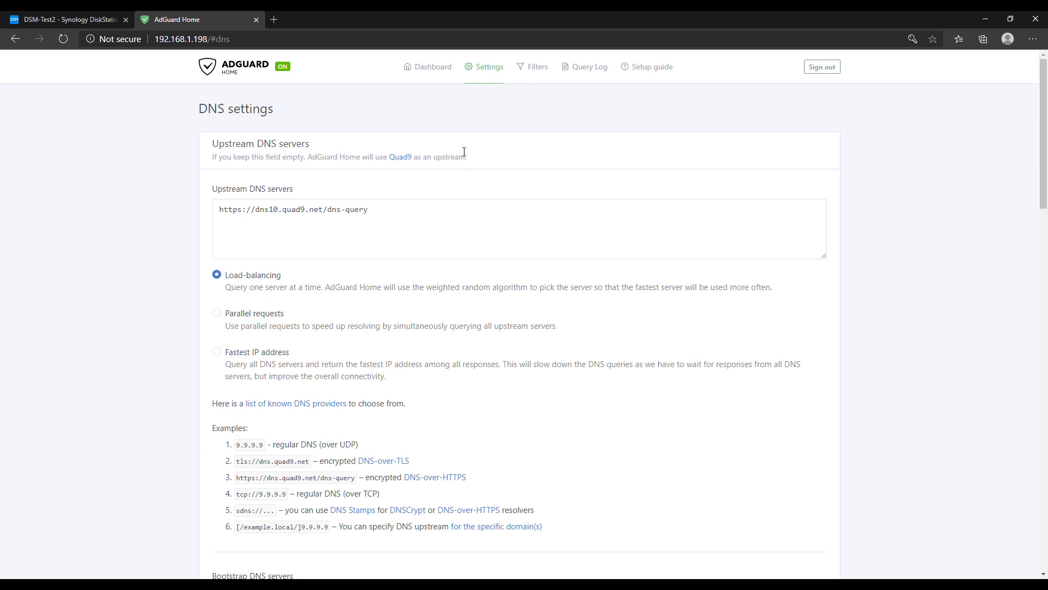
# Review the encryption settings, including the server name, ports, certificates and private key options
pyautogui.click(474, 80)
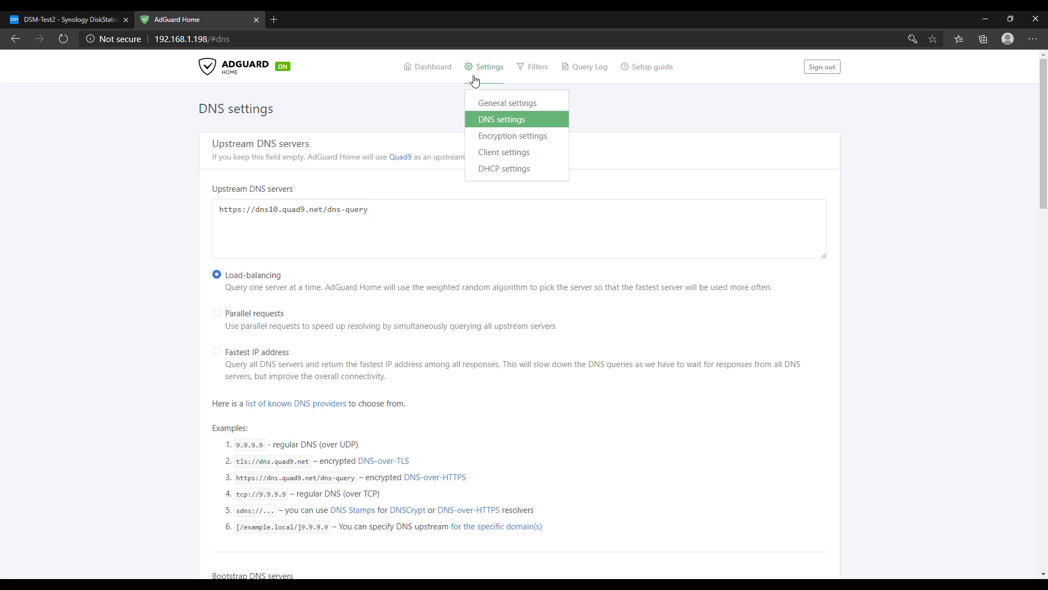
pyautogui.click(491, 141)
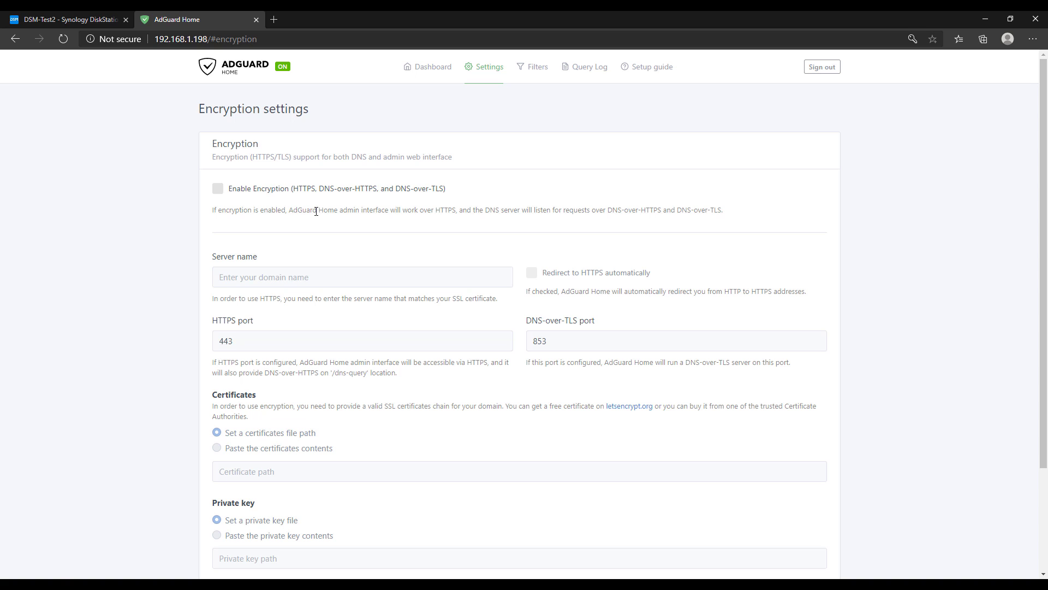
pyautogui.scroll(-2, 348, 208)
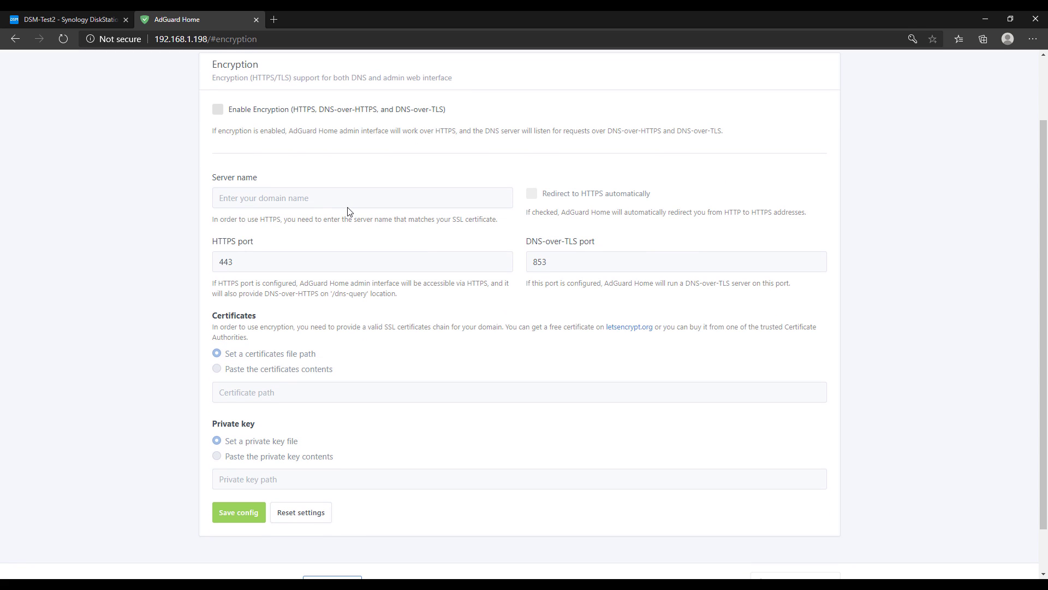
pyautogui.scroll(-1, 348, 210)
pyautogui.scroll(2, 349, 211)
pyautogui.scroll(1, 349, 211)
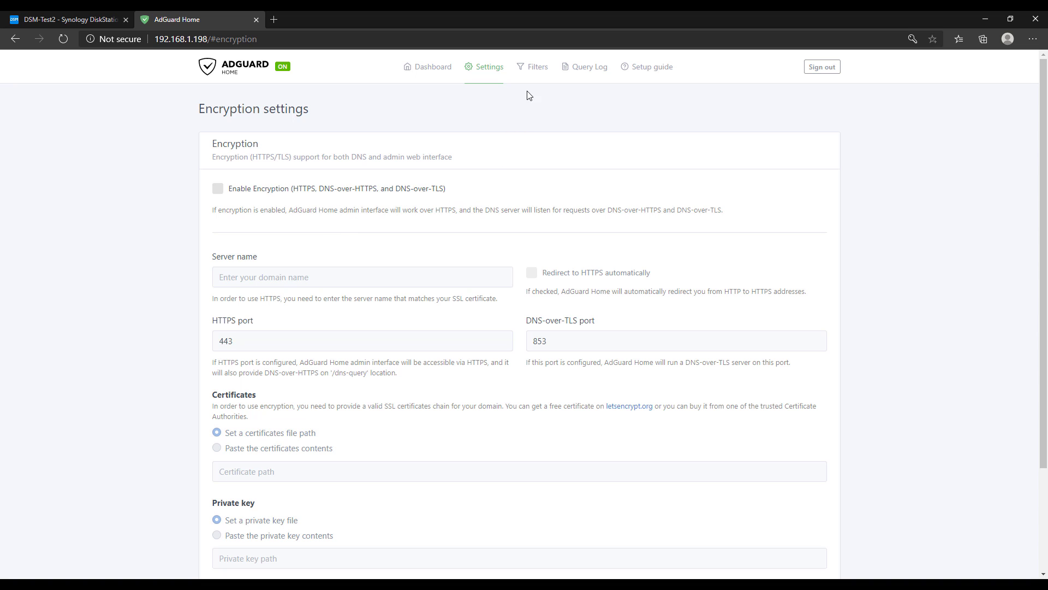
# View the setup guide's device configuration instructions and return to the AdGuard Home dashboard
pyautogui.click(493, 71)
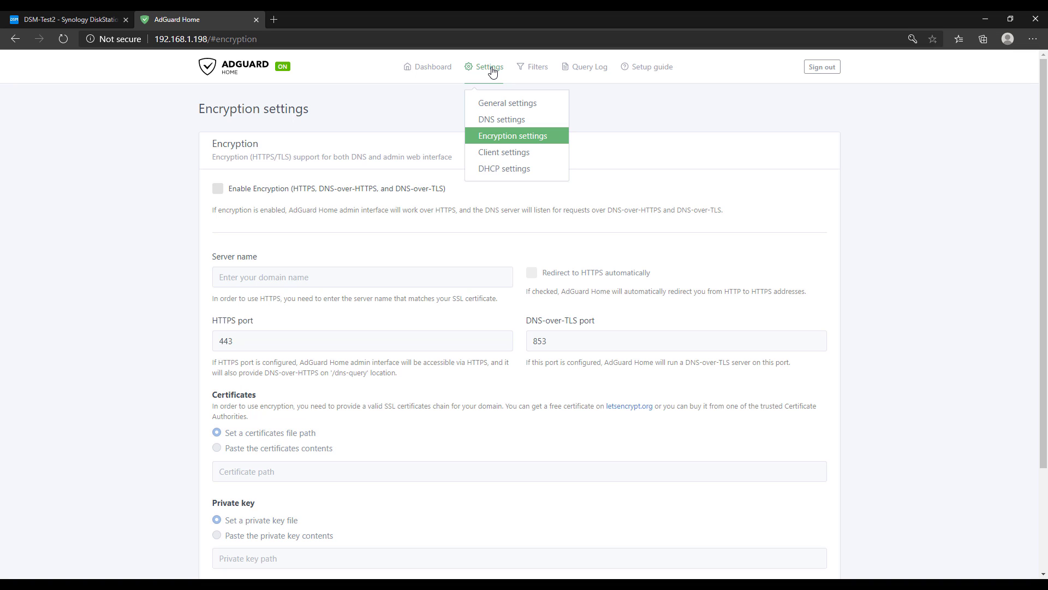
pyautogui.click(492, 70)
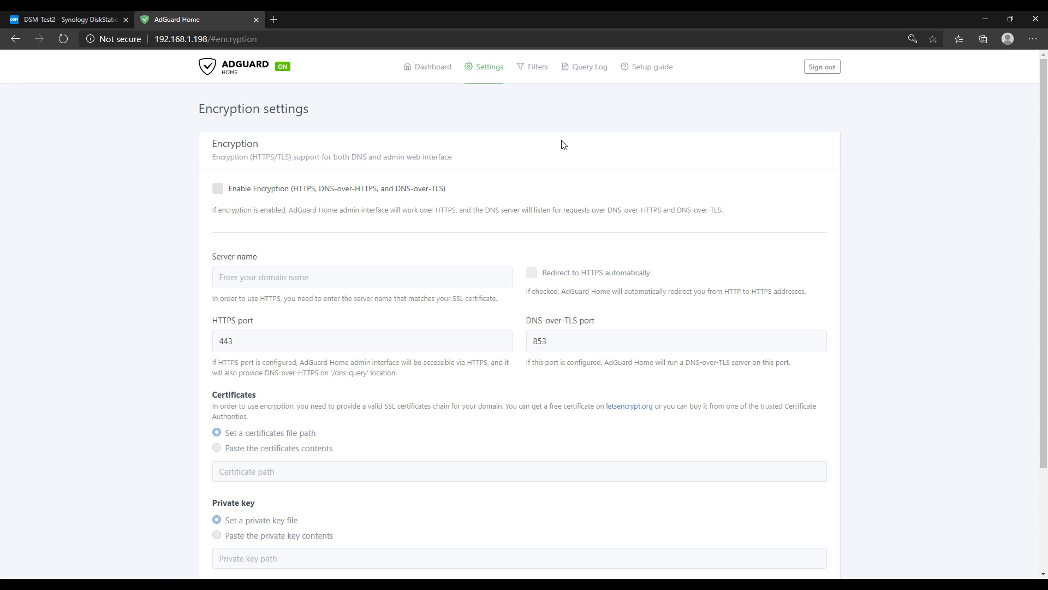
pyautogui.click(636, 74)
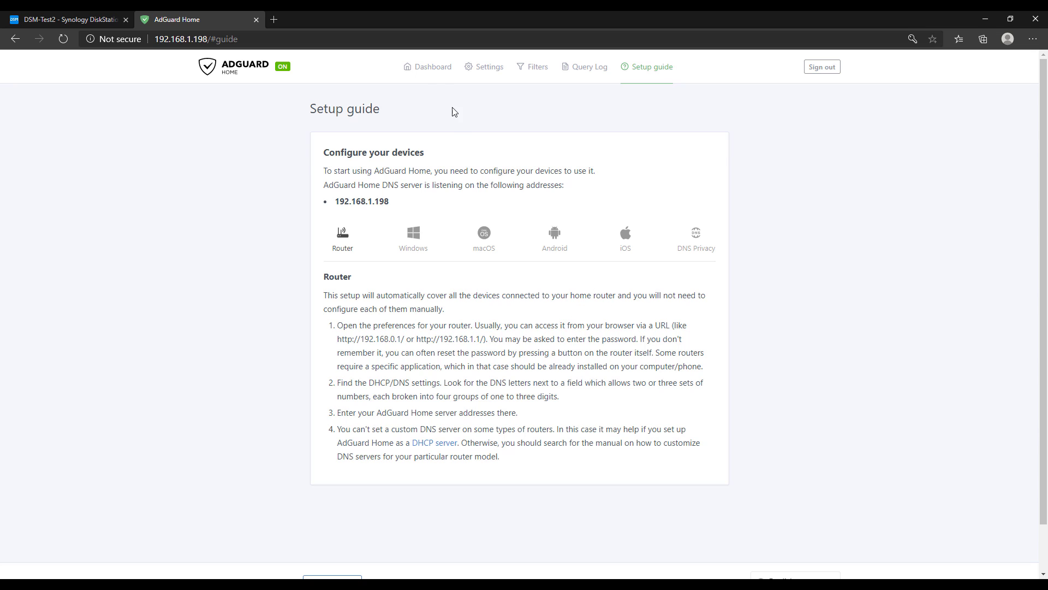
pyautogui.click(434, 67)
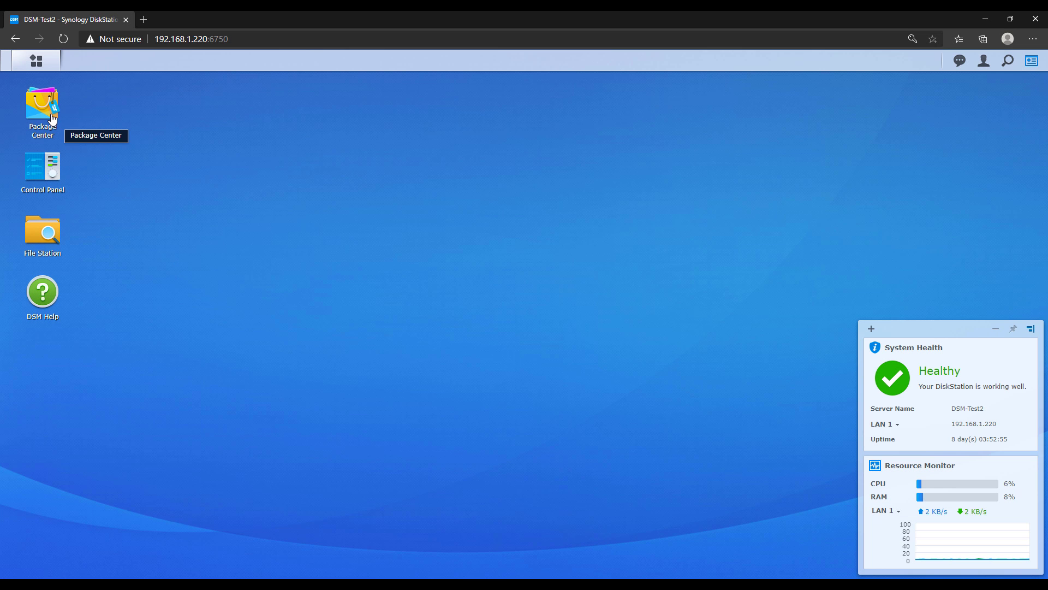
# Find the Docker package in Synology DSM's Package Center, install it and close Package Center
pyautogui.click(52, 118)
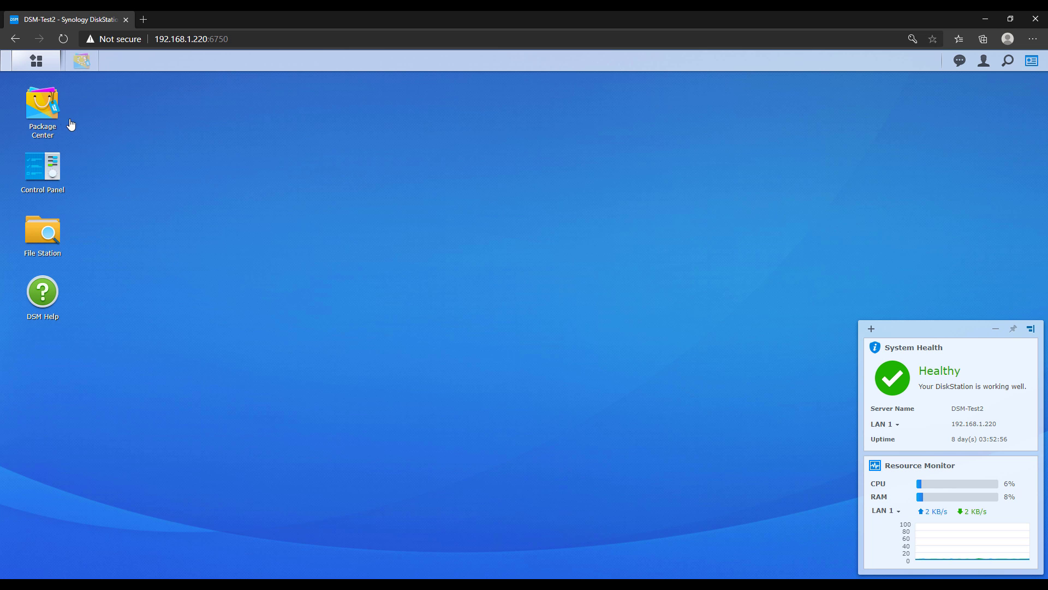
pyautogui.click(311, 141)
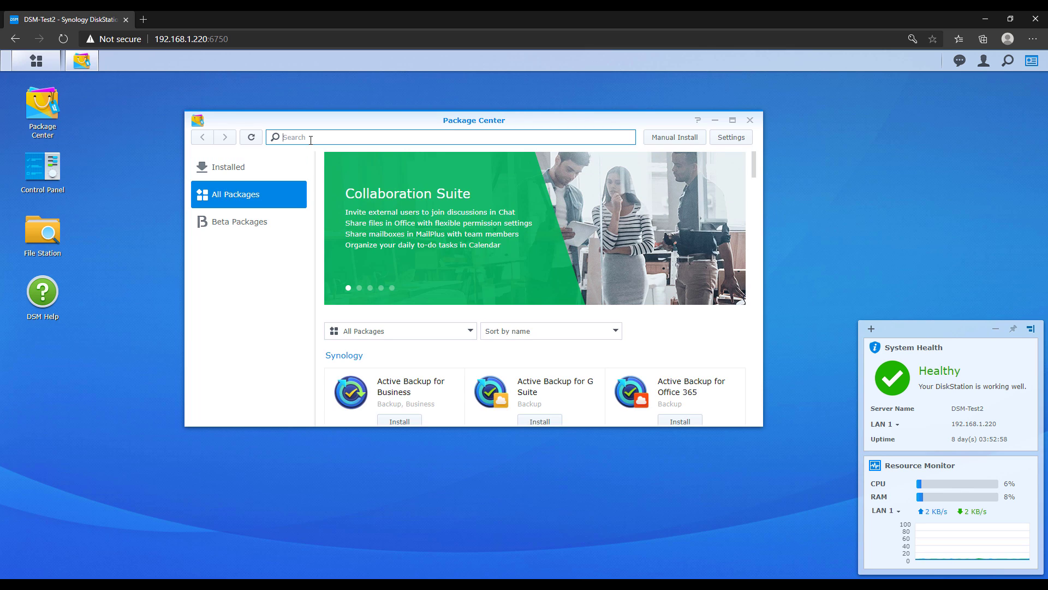
pyautogui.write('docker')
pyautogui.click(399, 227)
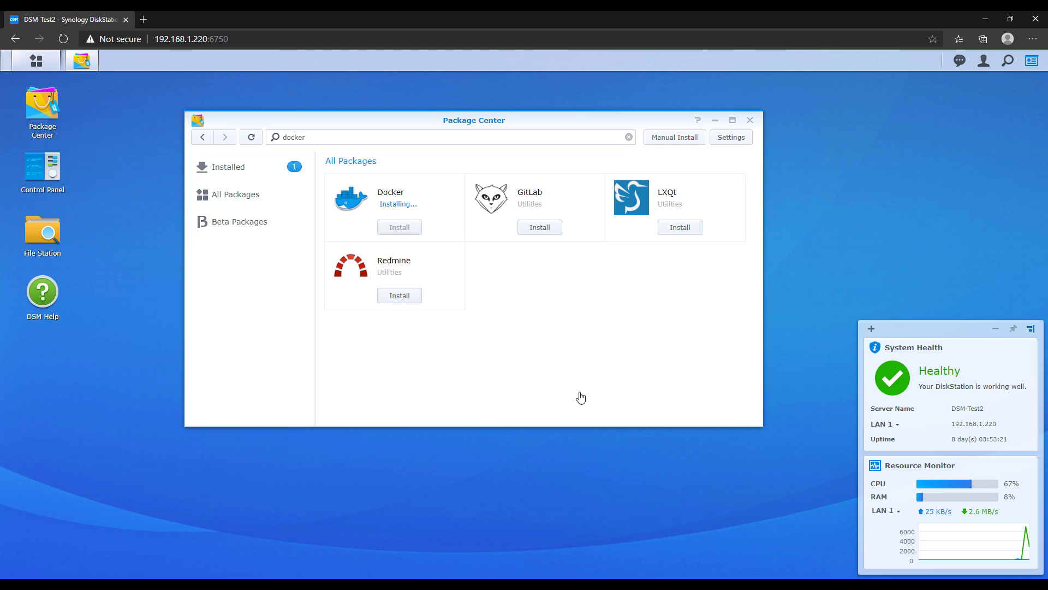
pyautogui.click(750, 121)
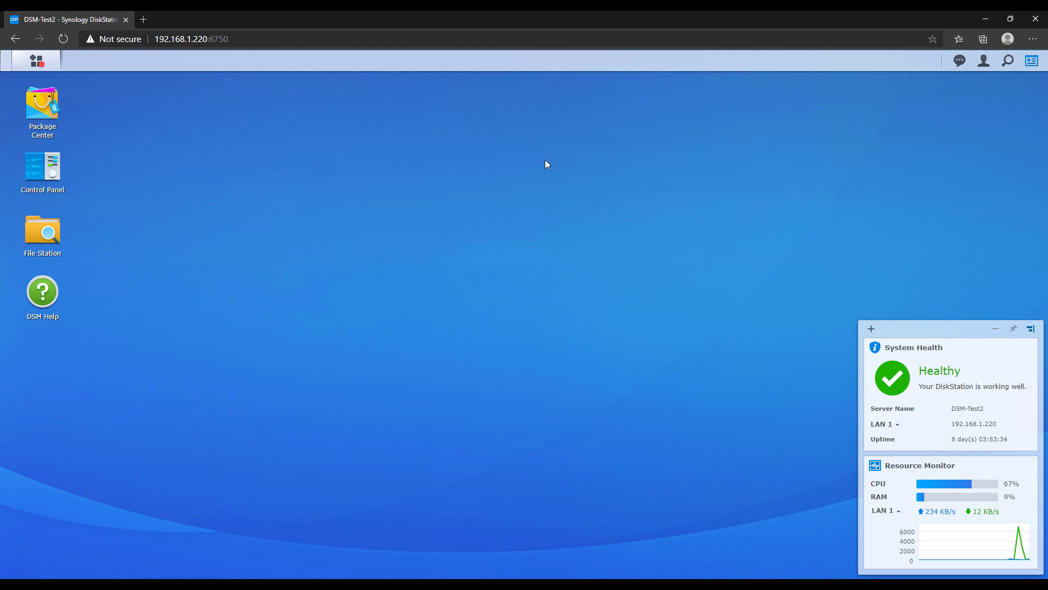
# In File Station, create a folder named adguard inside the docker shared folder
pyautogui.click(49, 229)
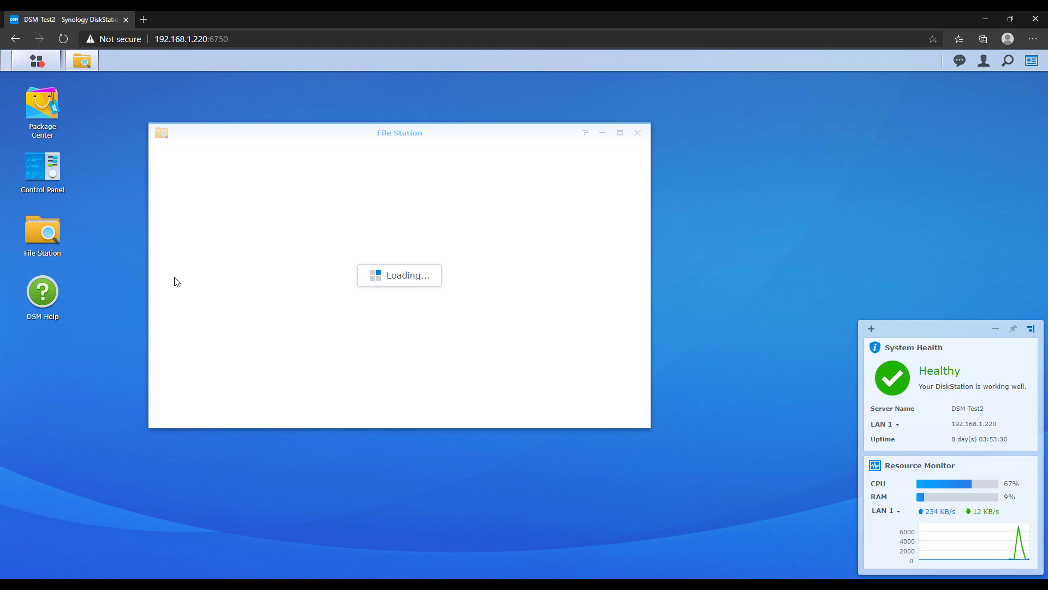
pyautogui.click(183, 219)
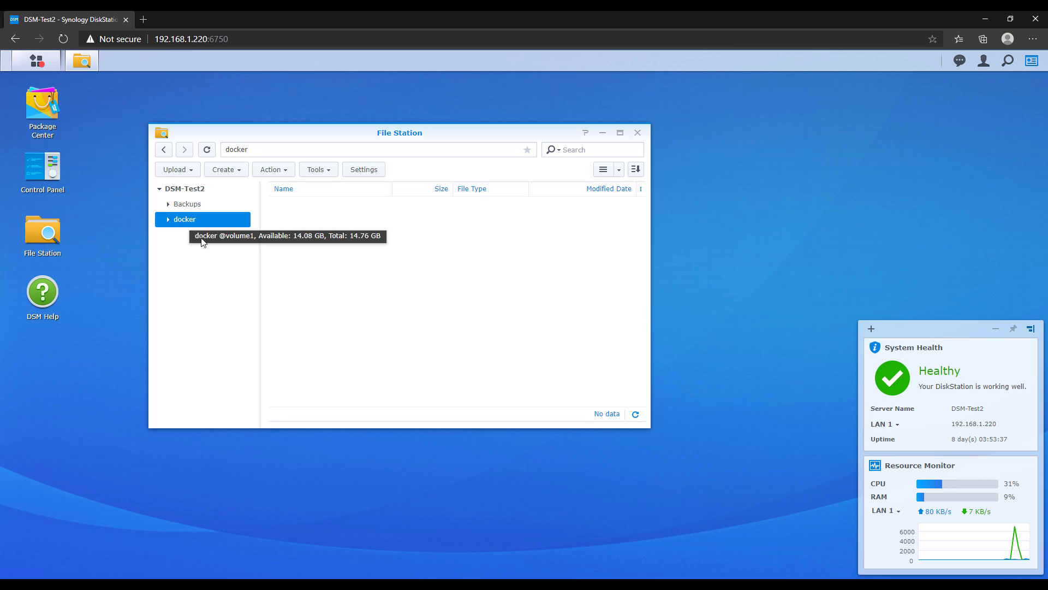
pyautogui.rightClick(318, 212)
pyautogui.click(355, 289)
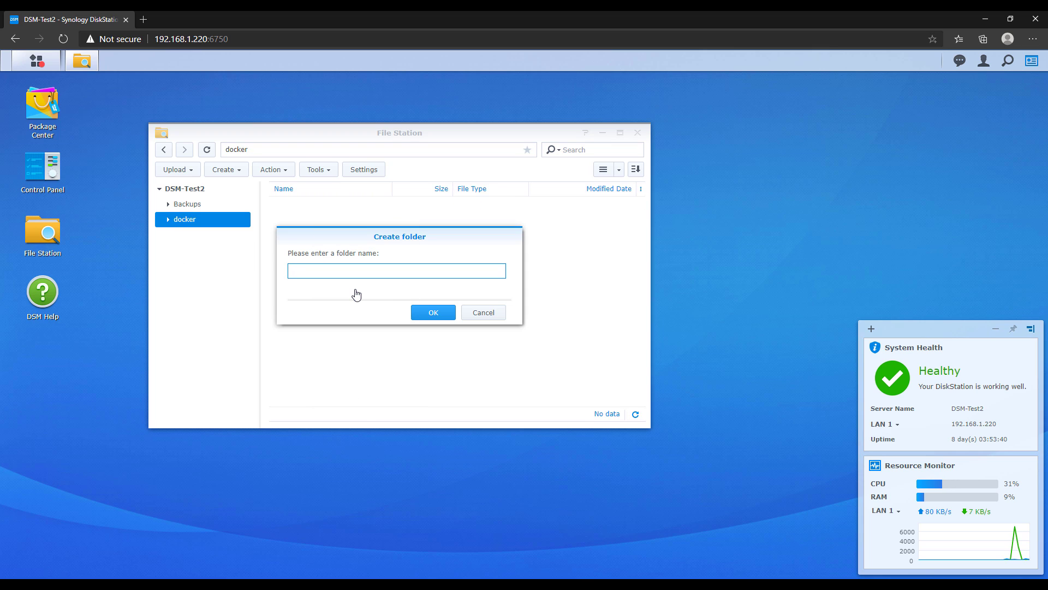
pyautogui.write('adguard')
pyautogui.press('Return')
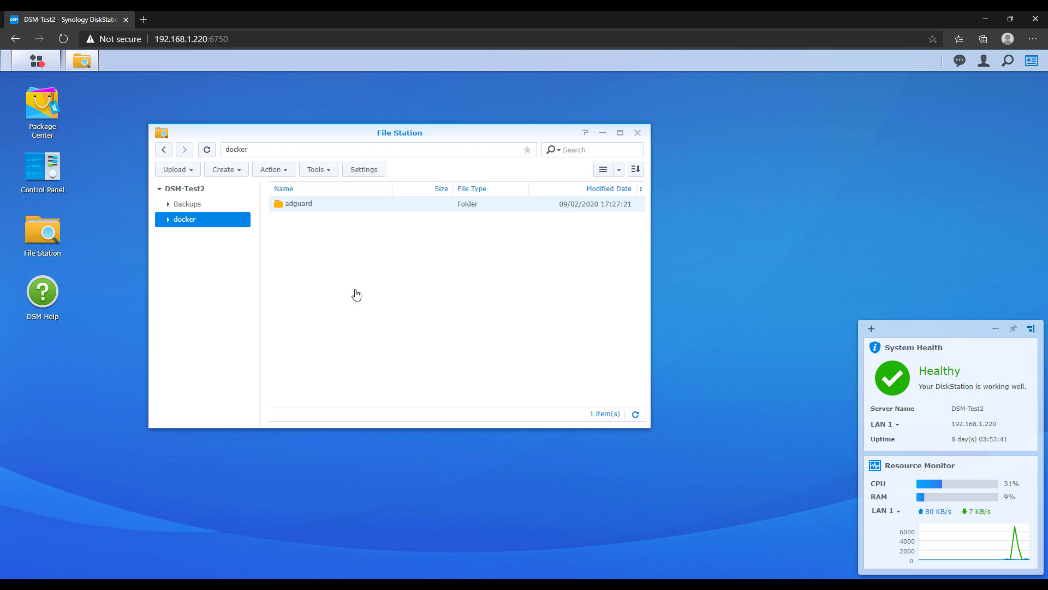
# Create two subfolders named conf and work inside the adguard folder
pyautogui.doubleClick(320, 210)
pyautogui.rightClick(320, 215)
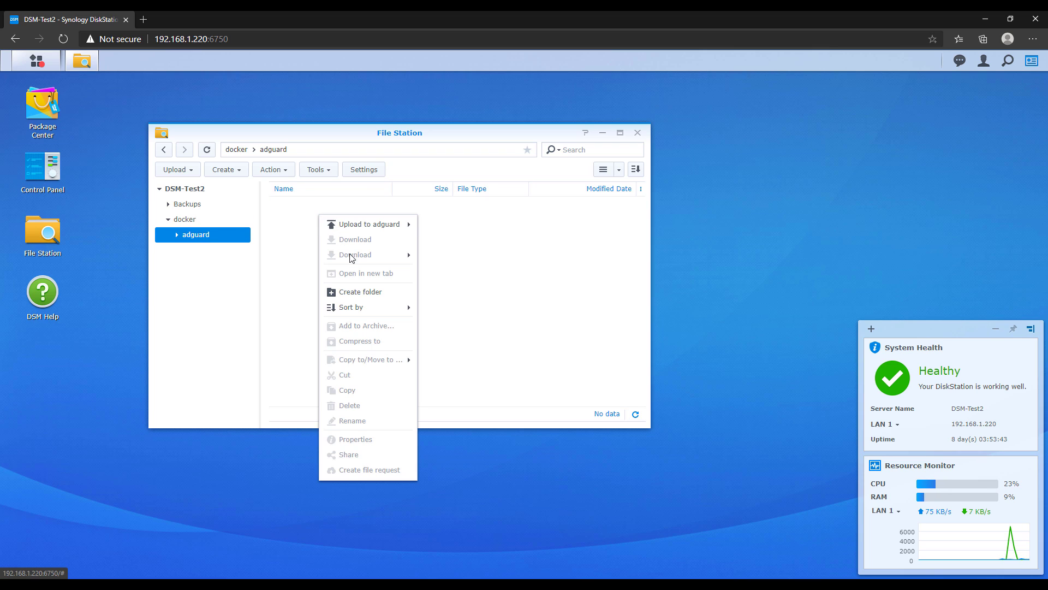
pyautogui.click(356, 291)
pyautogui.write('conf')
pyautogui.press('Return')
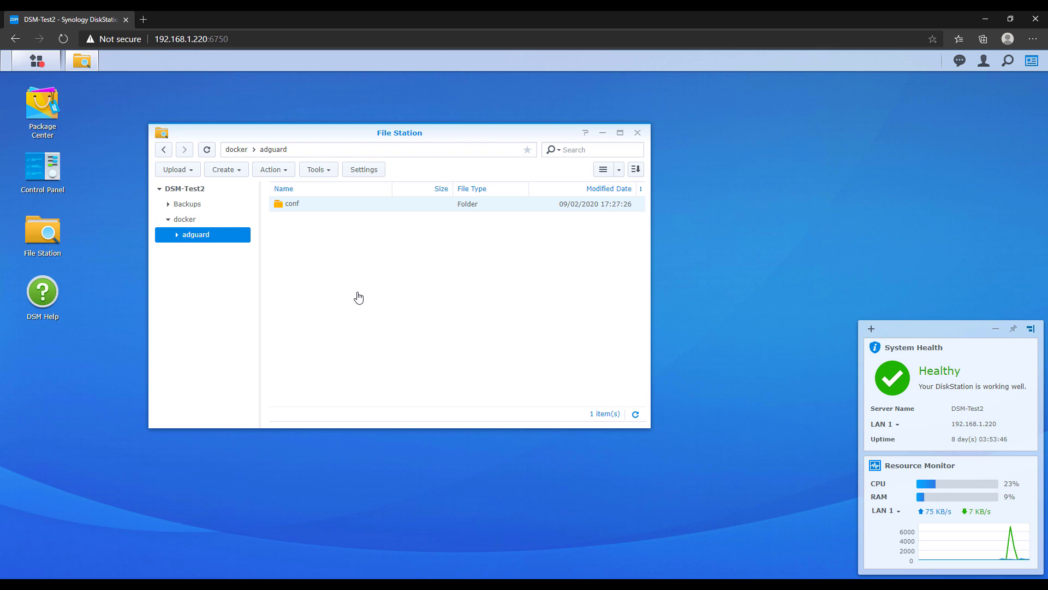
pyautogui.rightClick(355, 263)
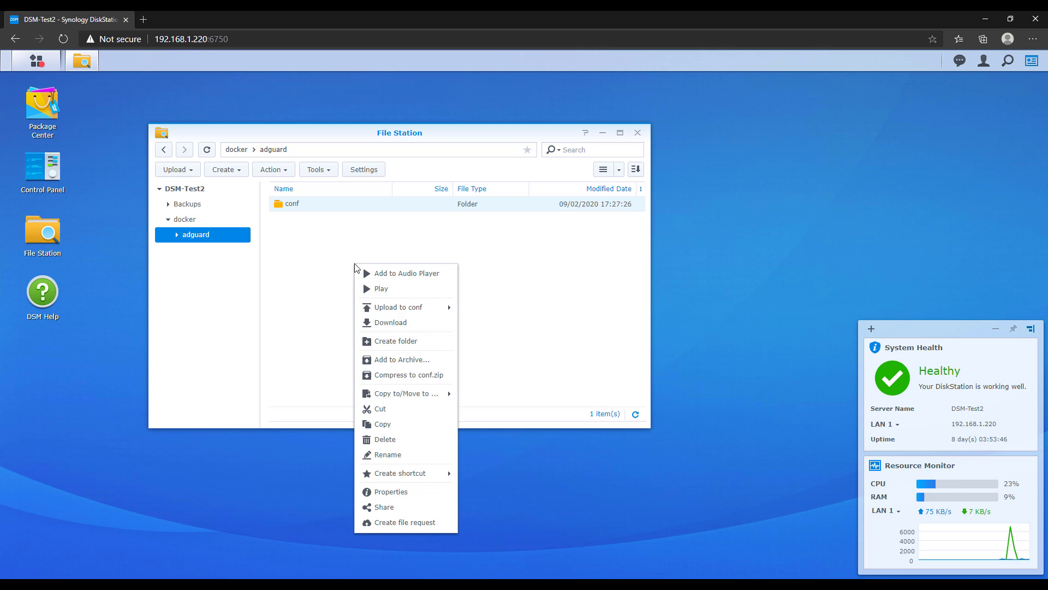
pyautogui.click(384, 342)
pyautogui.write('work')
pyautogui.press('Return')
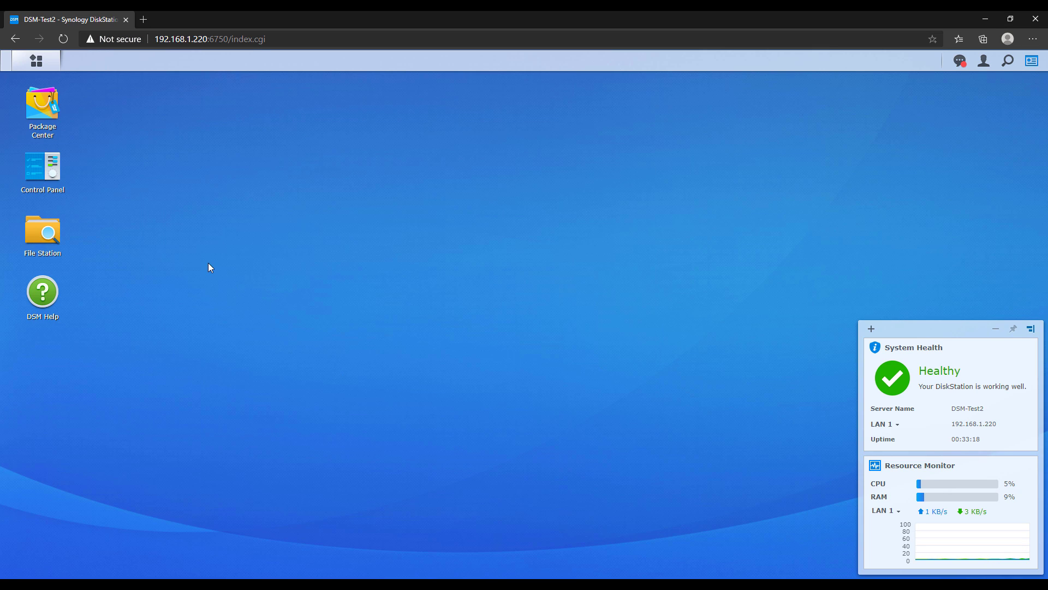
# In Control Panel's Security settings, open the default firewall profile's rules for editing
pyautogui.click(42, 167)
pyautogui.click(428, 295)
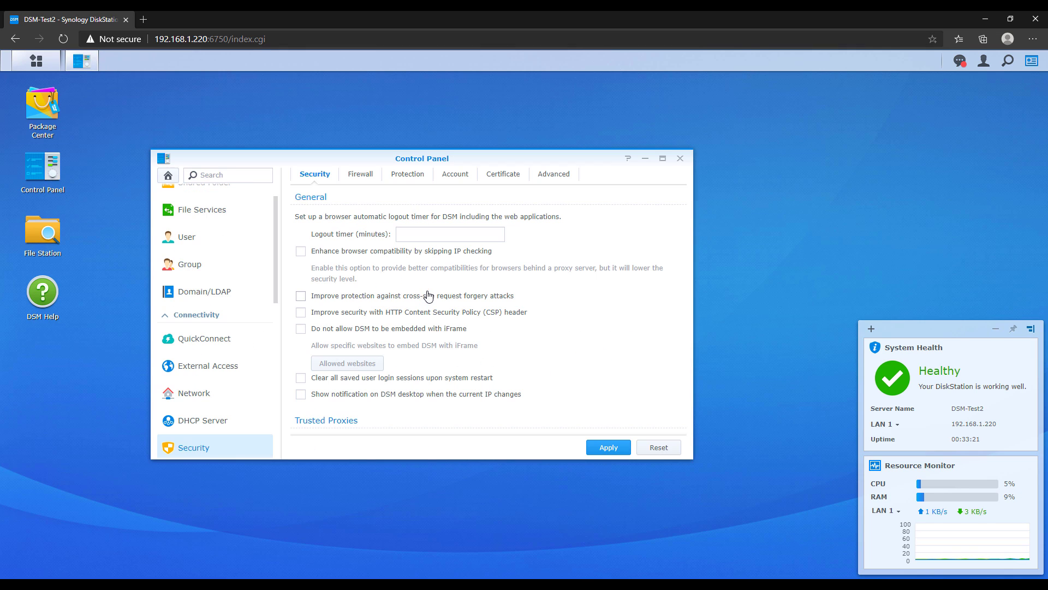
pyautogui.click(361, 174)
pyautogui.click(662, 325)
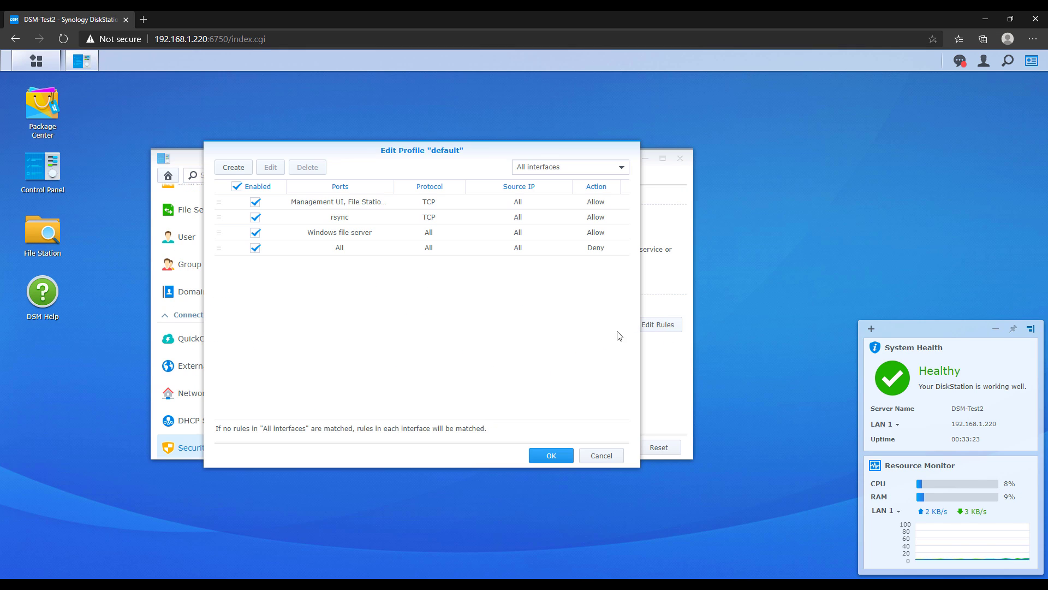
# Create a firewall rule that allows custom destination port 3000 over TCP from all source IPs
pyautogui.click(245, 171)
pyautogui.click(304, 250)
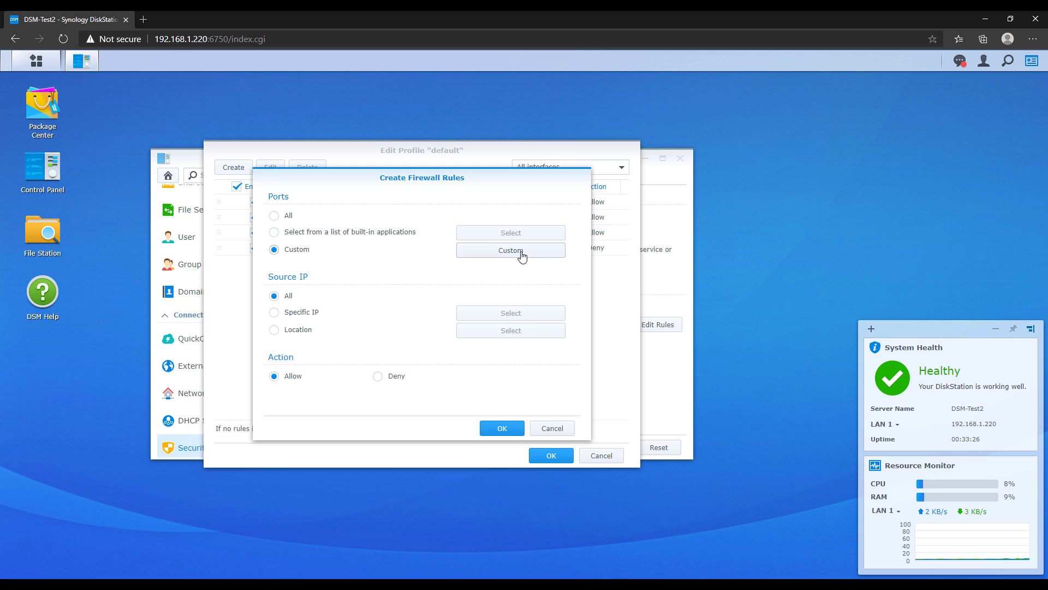
pyautogui.click(510, 250)
pyautogui.click(468, 277)
pyautogui.write('3000')
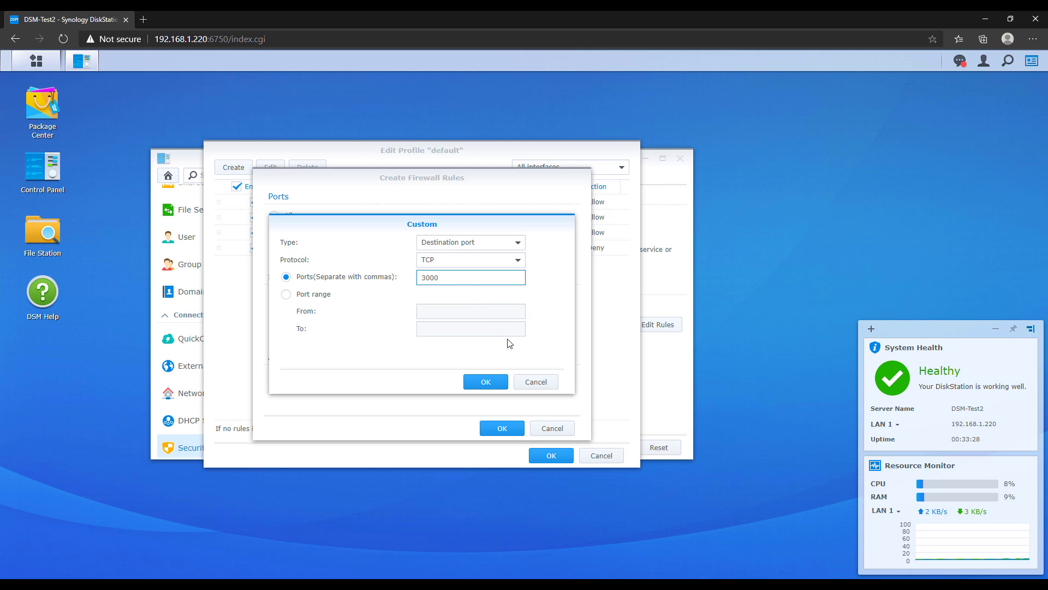
pyautogui.click(523, 357)
pyautogui.click(487, 381)
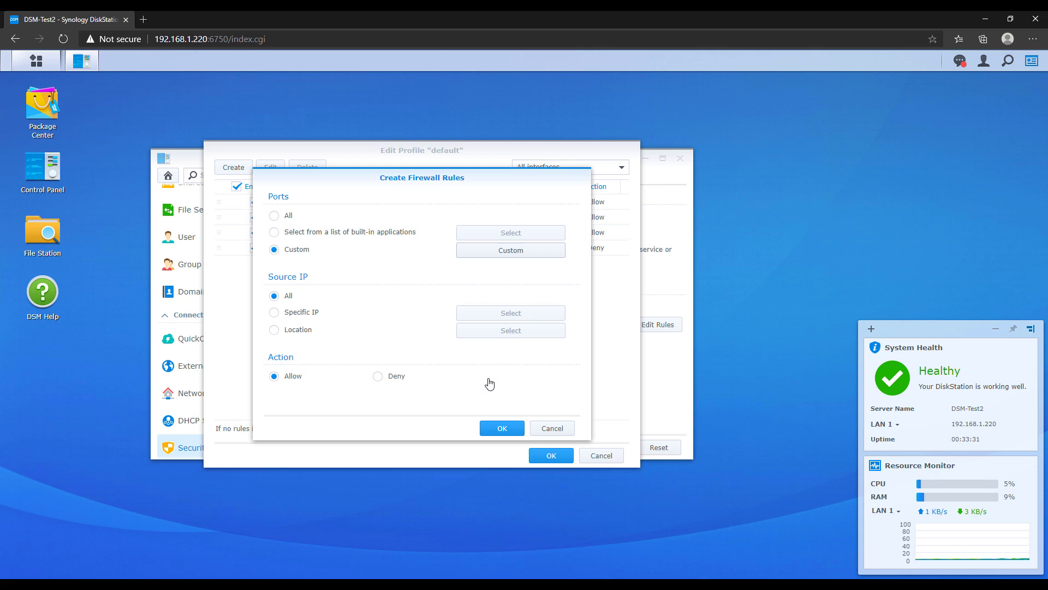
pyautogui.click(496, 425)
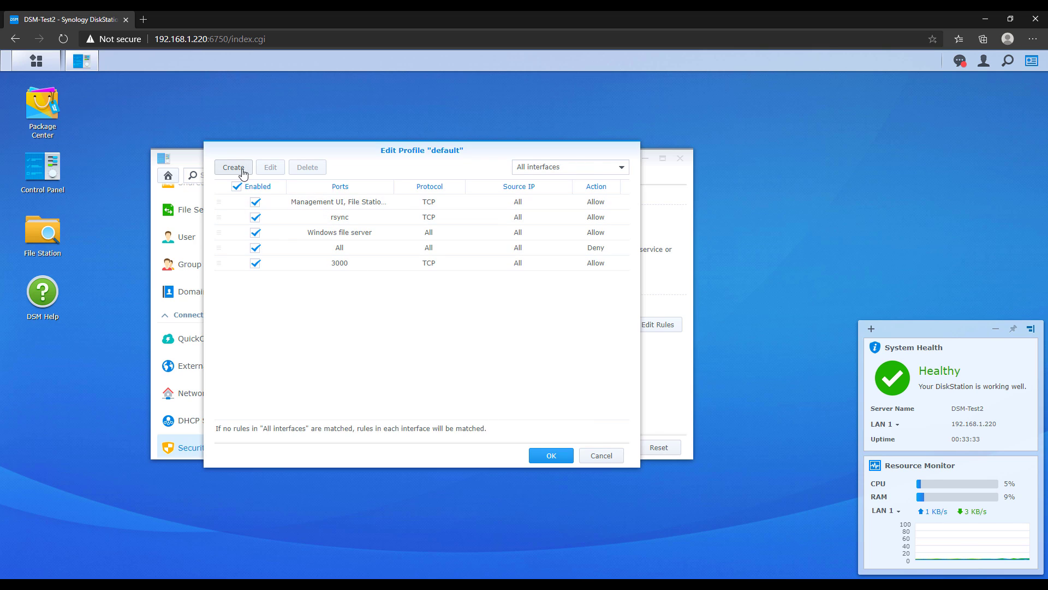
# Add another firewall rule allowing custom destination port 80 over TCP from all source IPs
pyautogui.click(233, 167)
pyautogui.click(303, 250)
pyautogui.click(469, 257)
pyautogui.click(471, 277)
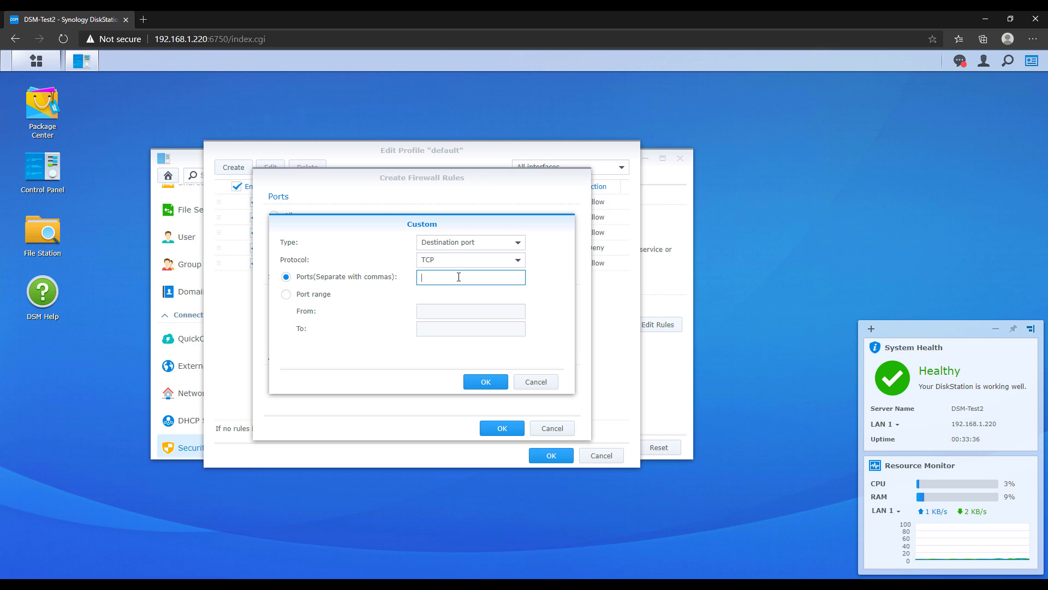
pyautogui.write('80')
pyautogui.click(486, 382)
pyautogui.click(503, 429)
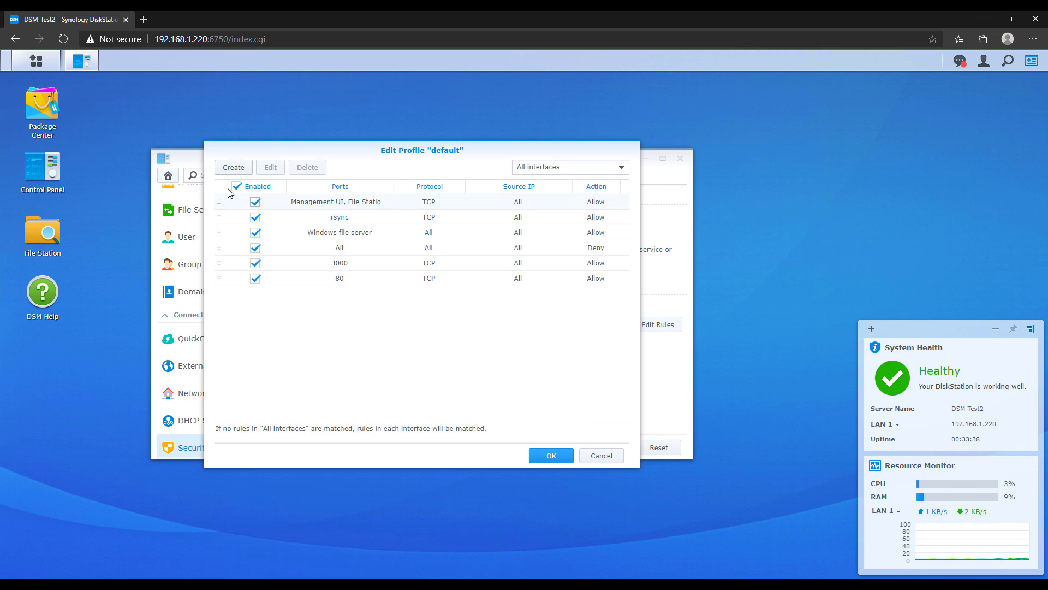
# Add a third firewall rule allowing custom destination port 53 over TCP from all source IPs
pyautogui.click(234, 167)
pyautogui.click(304, 250)
pyautogui.click(483, 256)
pyautogui.click(454, 277)
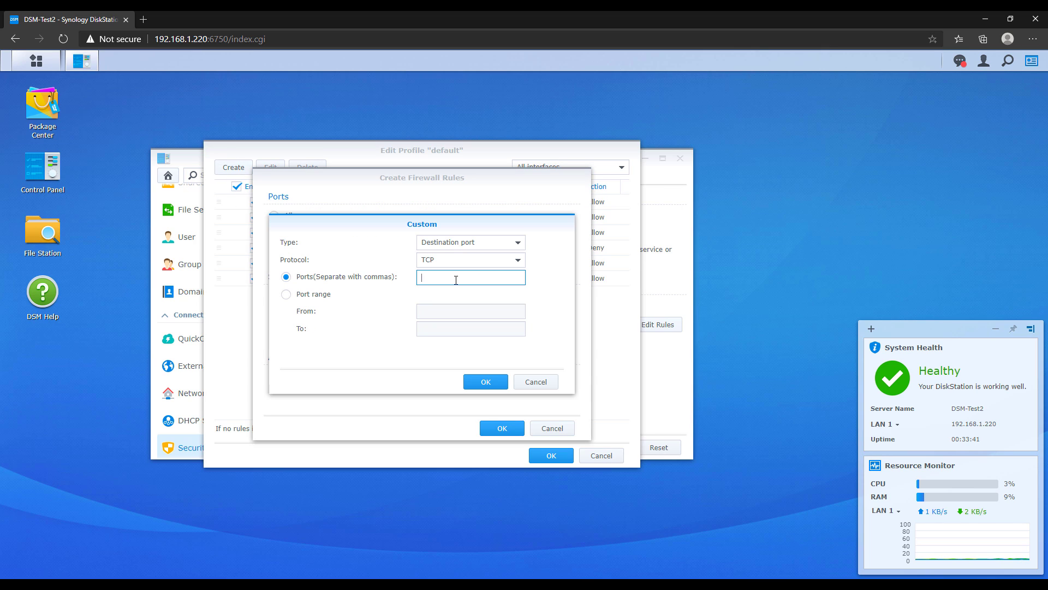
pyautogui.write('22')
pyautogui.click(483, 381)
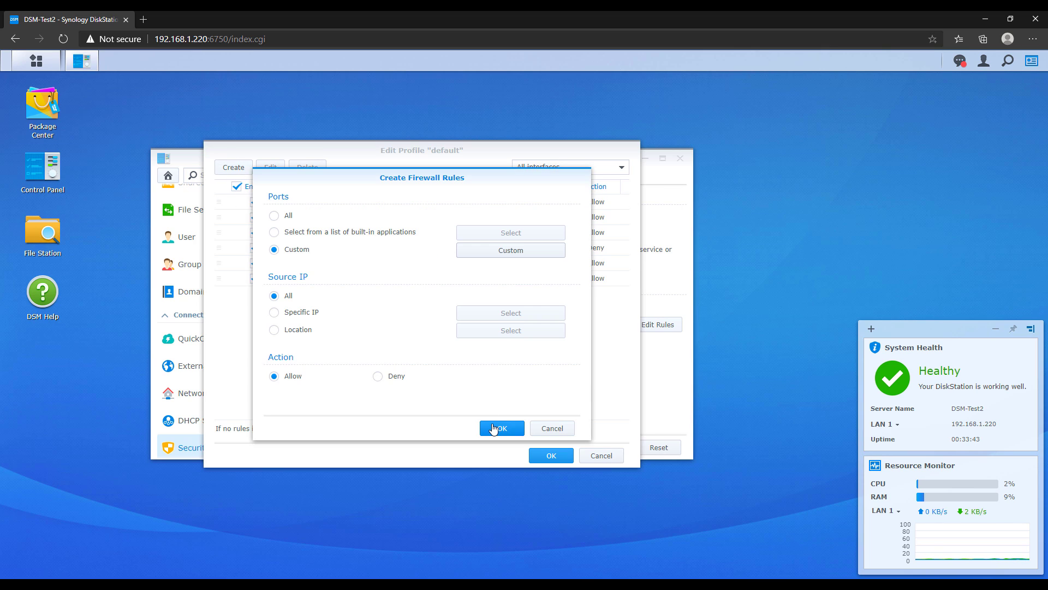
pyautogui.click(498, 428)
# Move the deny-all rule below the new port rules, save the firewall profile and close Control Panel
pyautogui.moveTo(339, 250); pyautogui.dragTo(347, 299)
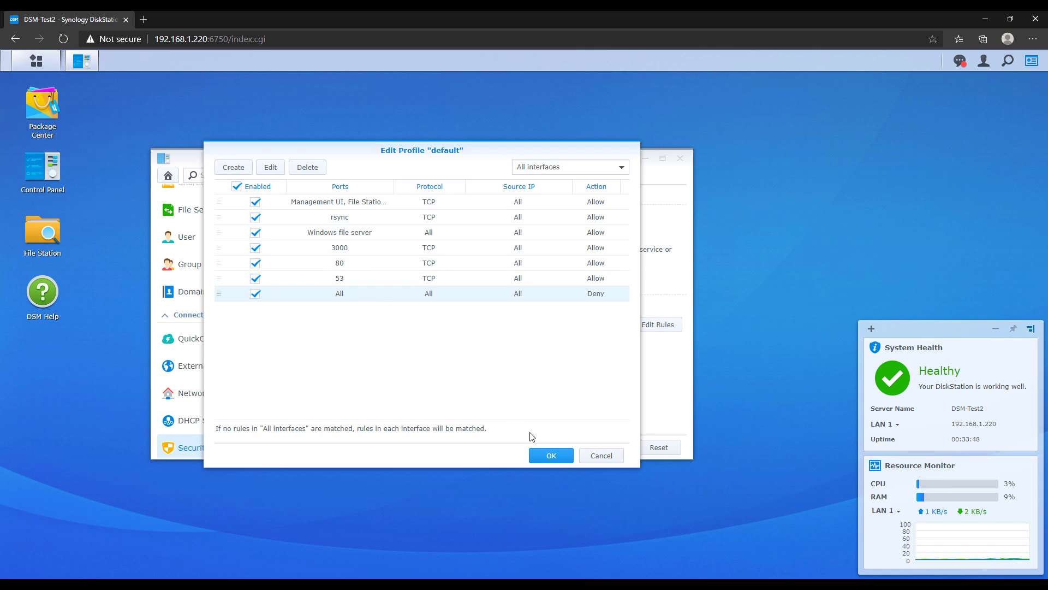
pyautogui.click(554, 458)
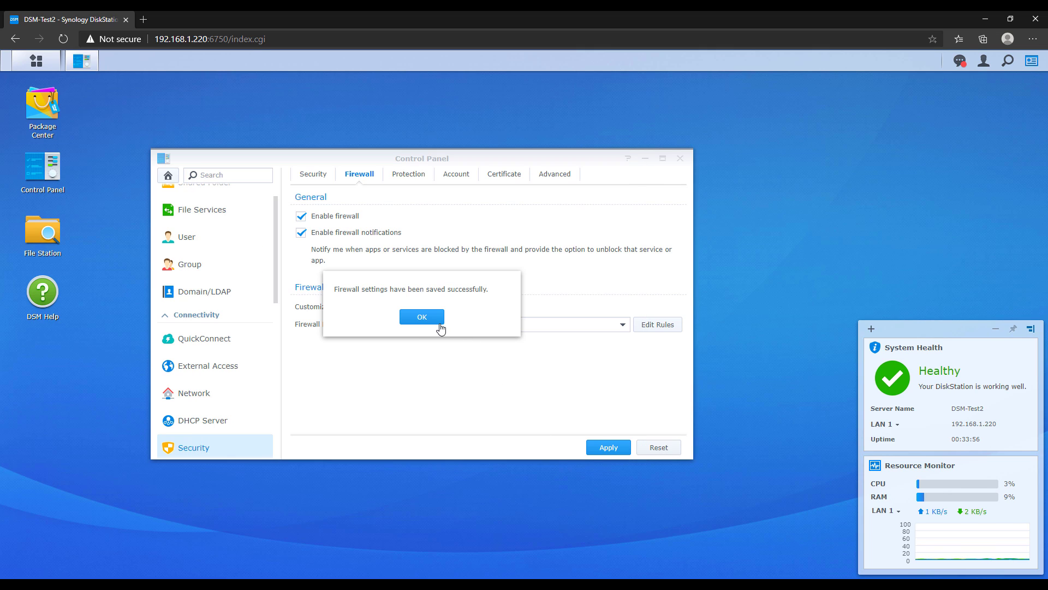
pyautogui.click(431, 323)
pyautogui.click(680, 158)
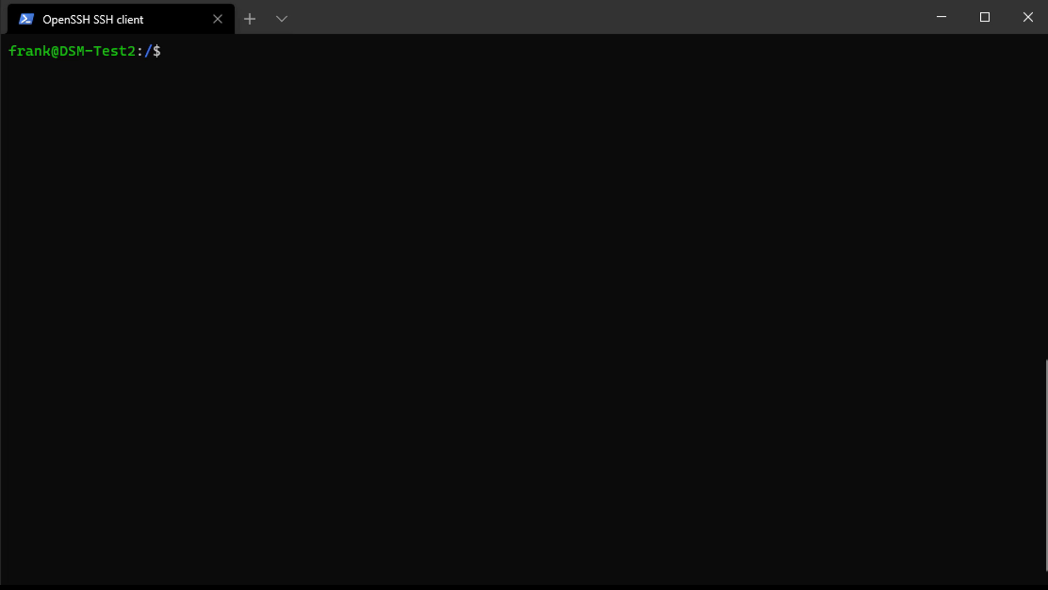
# In the SSH terminal session, list the NAS's network interfaces with ifconfig
pyautogui.write('ifconfig')
pyautogui.press('Return')
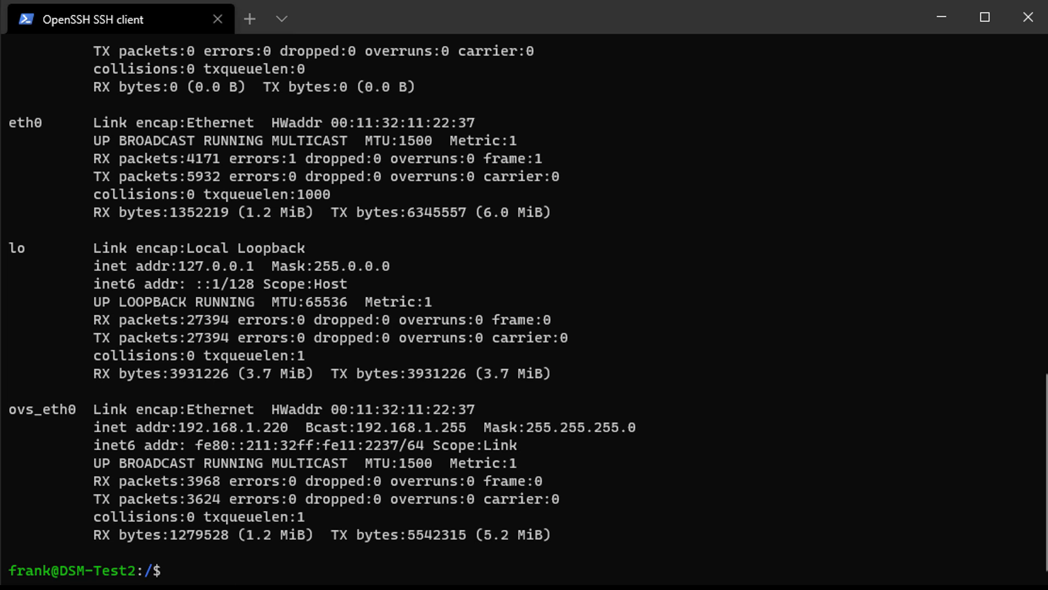
# Create the macvlan Docker network ag_network on ovs_eth0 with subnet 192.168.1.0/24, gateway 192.168.1.1 and IP range 192.168.1.198/32, using sudo and entering the account password
pyautogui.write('sudo docker netw')
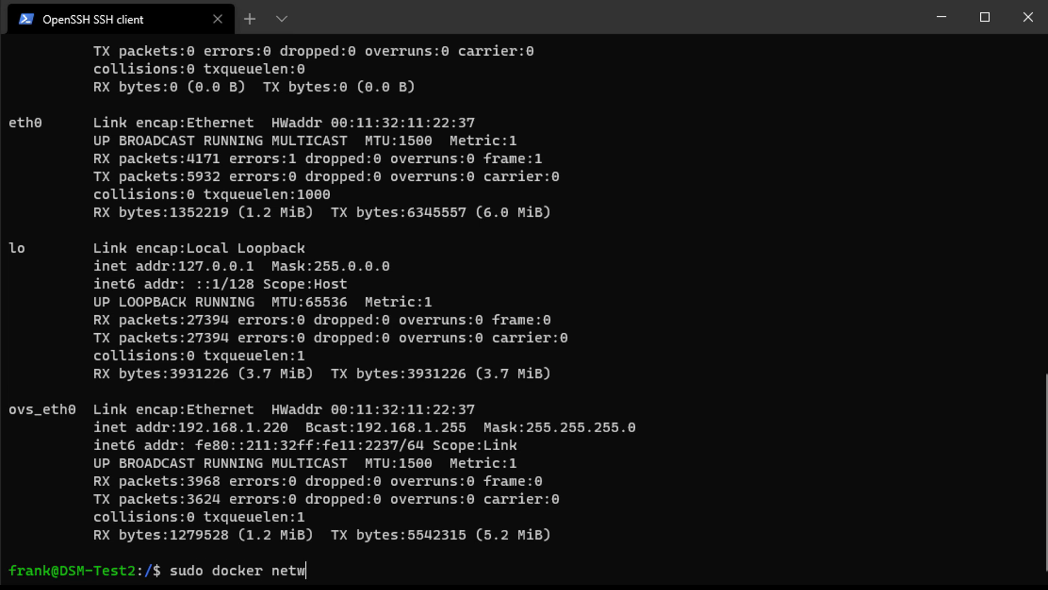
pyautogui.write('ork create -d mac')
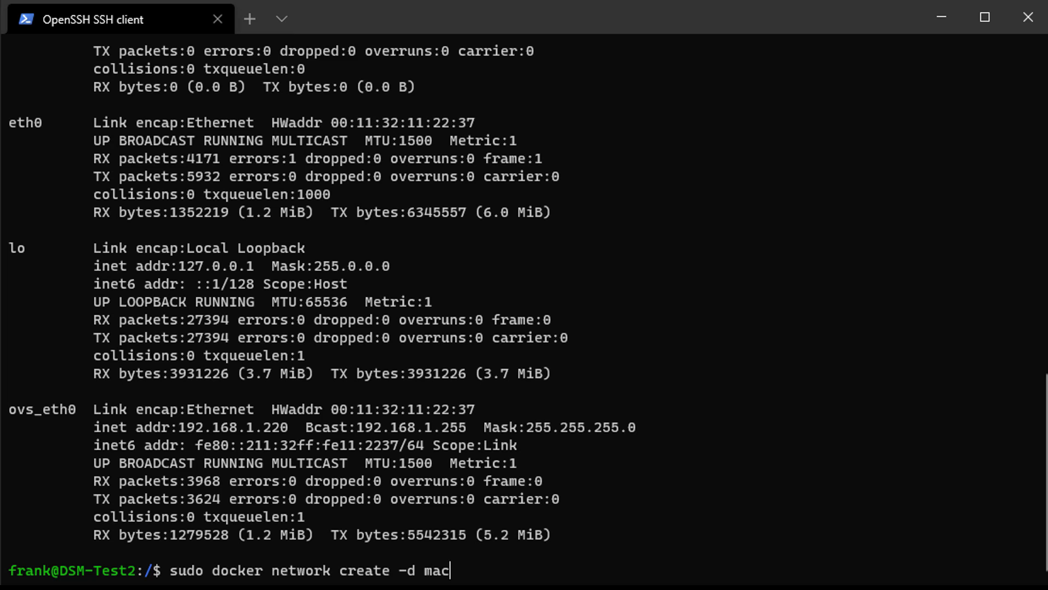
pyautogui.write('vlan -o parent=')
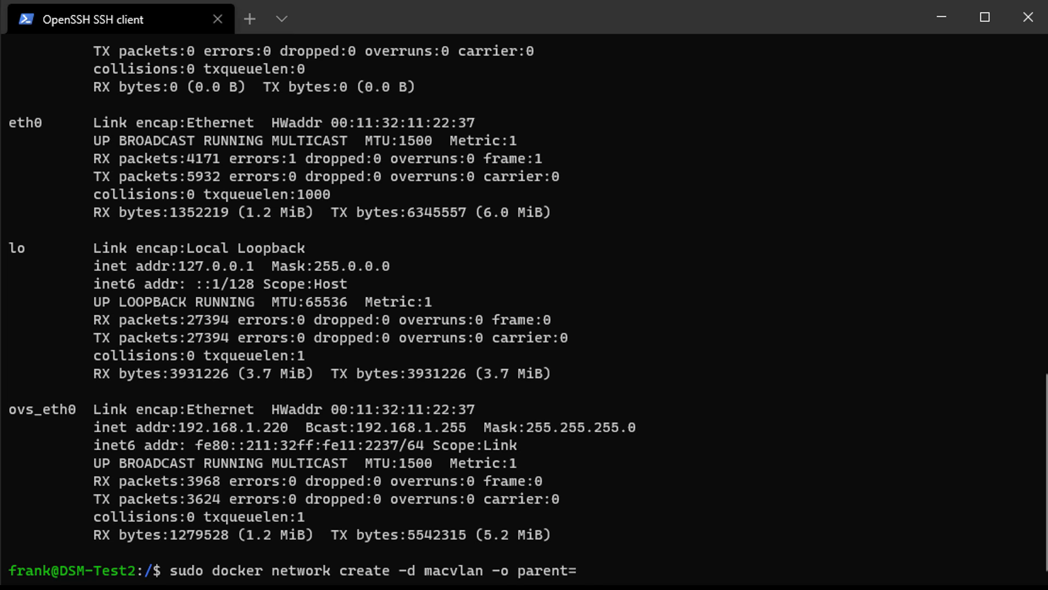
pyautogui.write('ovs_eth0 --sub')
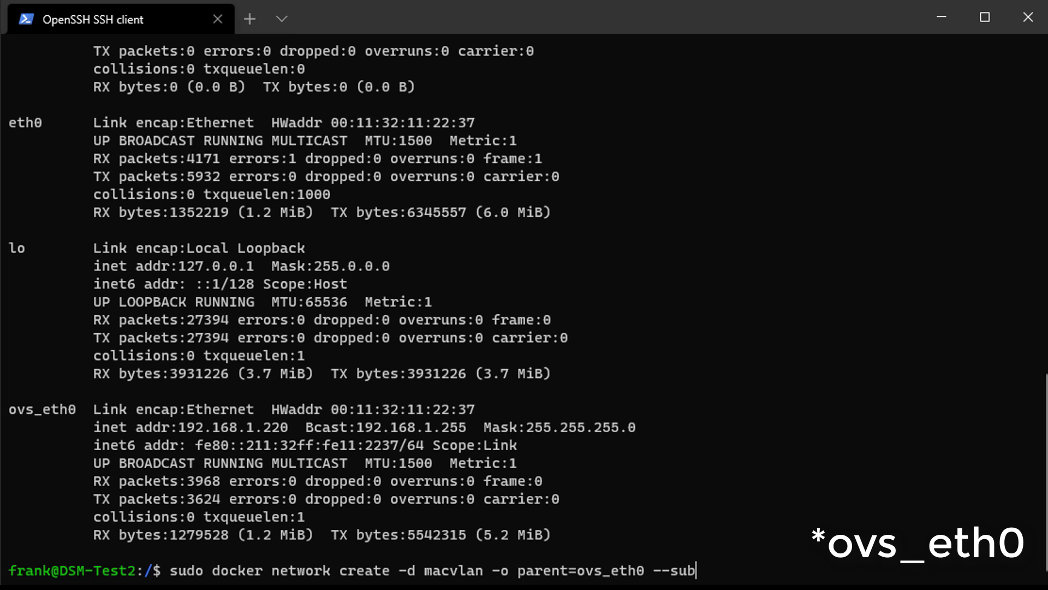
pyautogui.write('net')
pyautogui.write('=1')
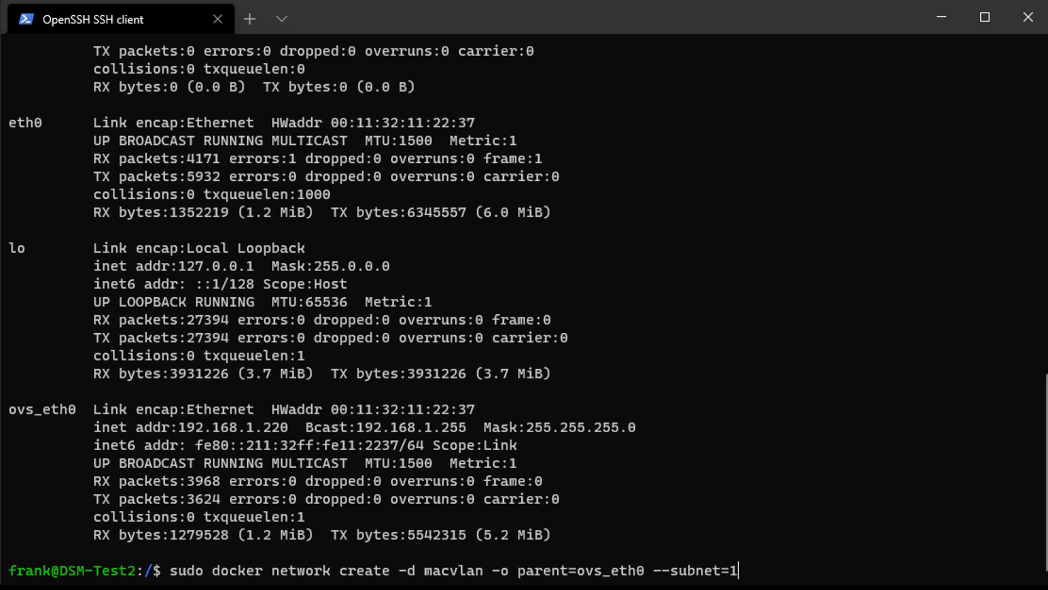
pyautogui.write('92.168.1.0')
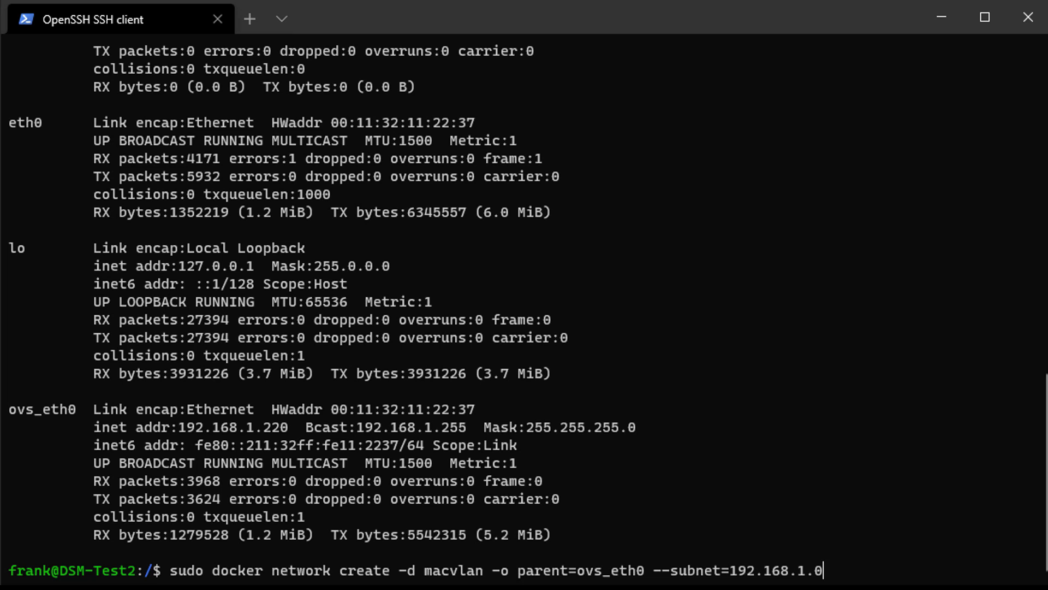
pyautogui.write('/24 --gateway')
pyautogui.press('BackSpace')
pyautogui.write('=192.')
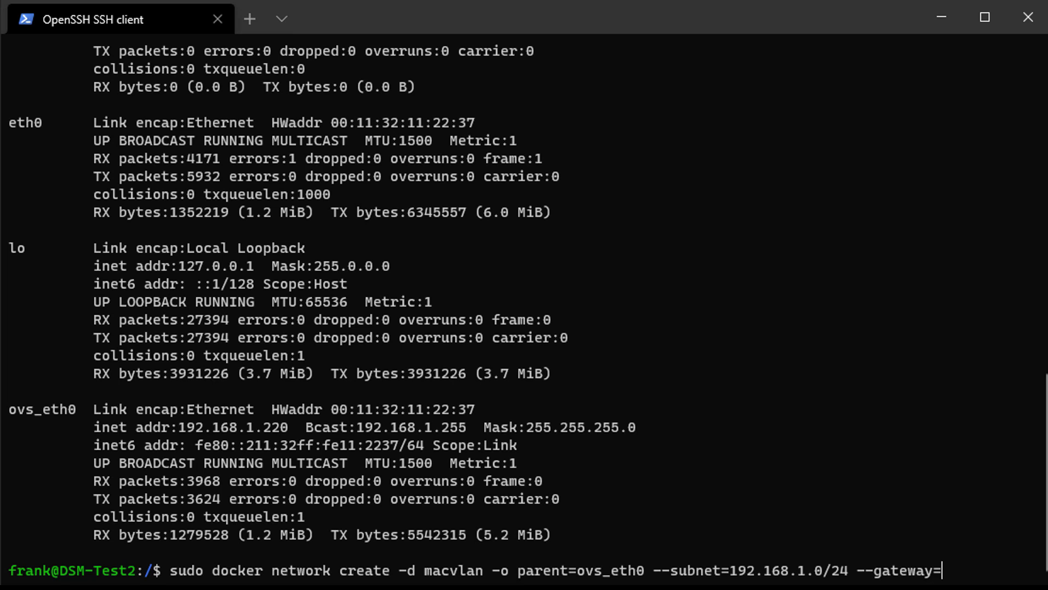
pyautogui.write('168.1.1')
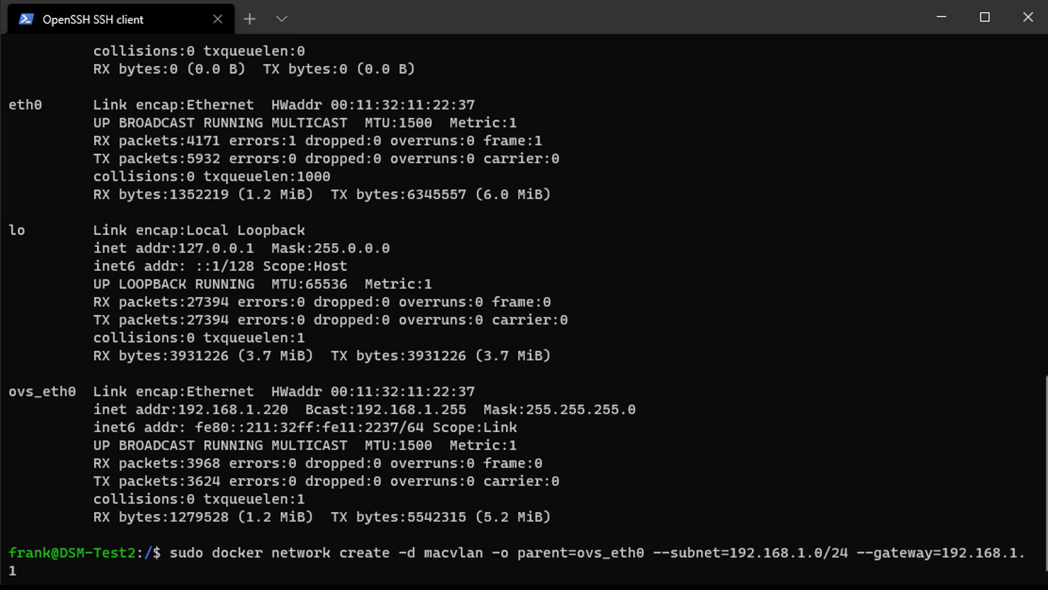
pyautogui.write(' --ip-range=')
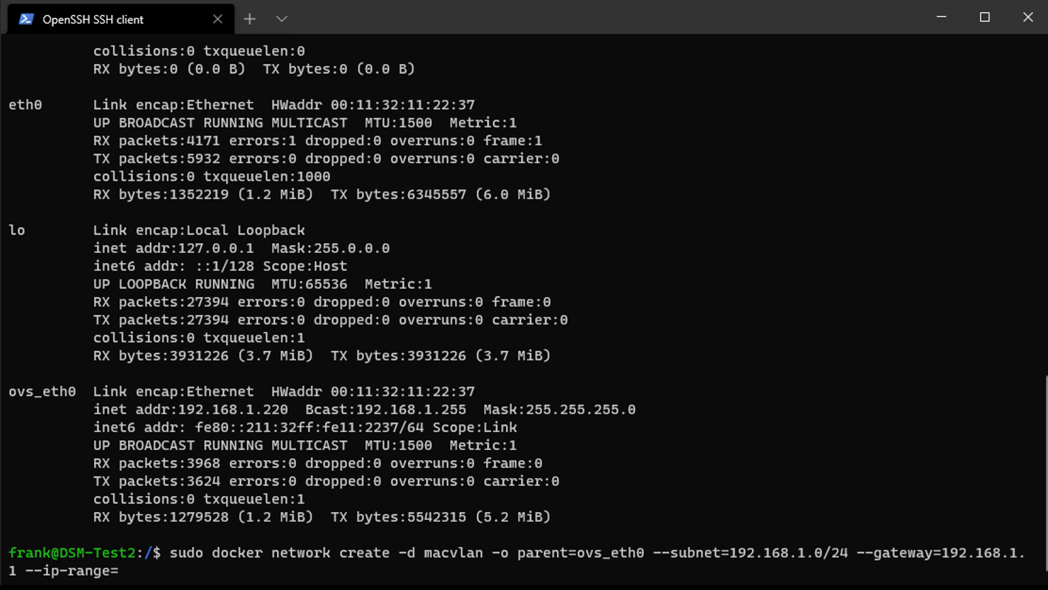
pyautogui.write('192.168.1.198')
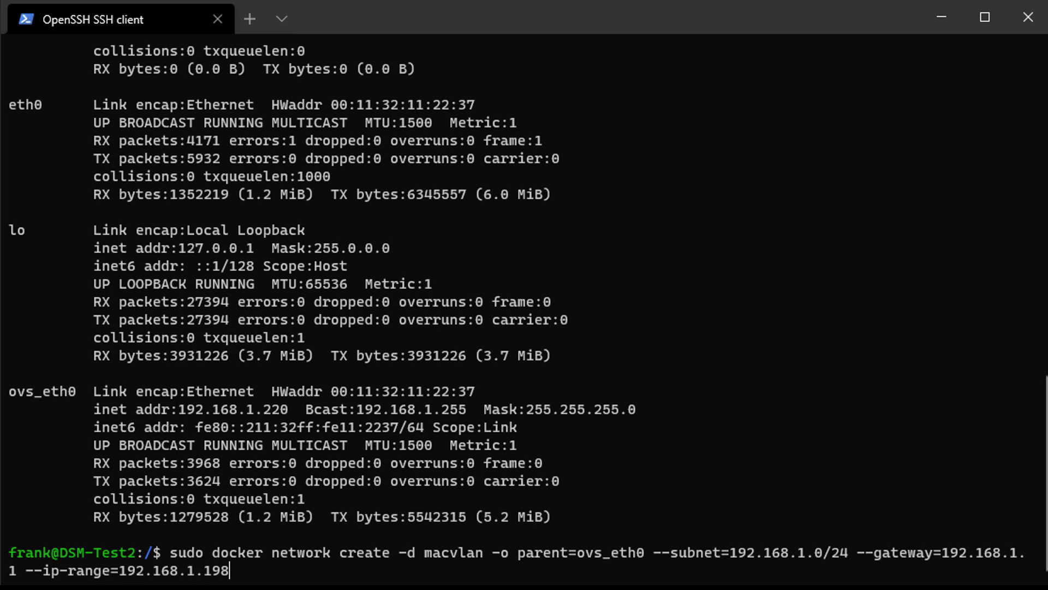
pyautogui.write('/32 ag_network')
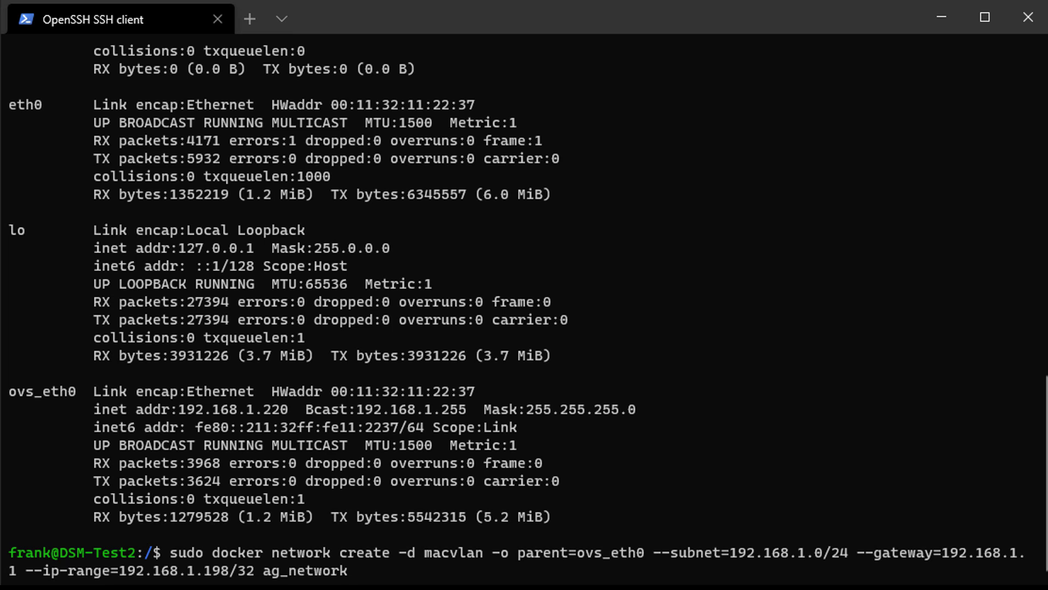
pyautogui.press('Return')
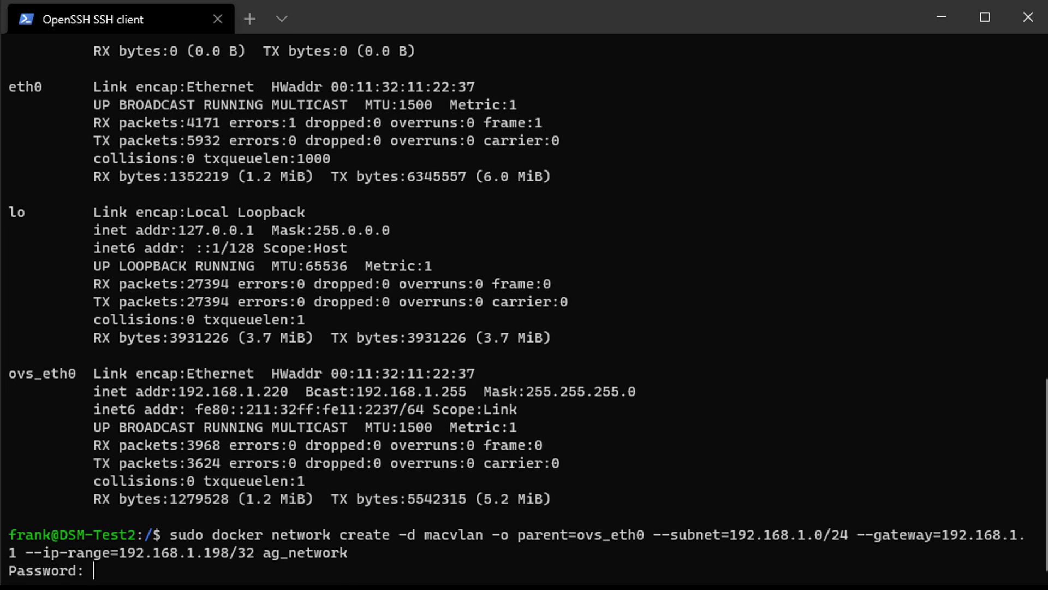
pyautogui.press('Return')
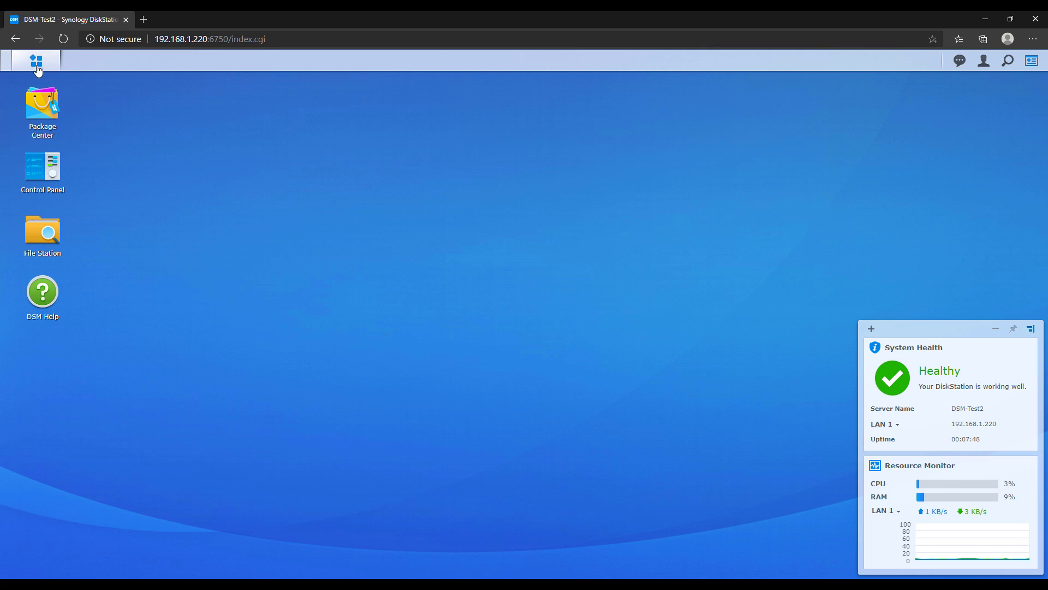
# Back in Synology DSM, open Docker's network list and examine the details of ag_network
pyautogui.click(36, 61)
pyautogui.click(317, 281)
pyautogui.moveTo(308, 264); pyautogui.dragTo(280, 178)
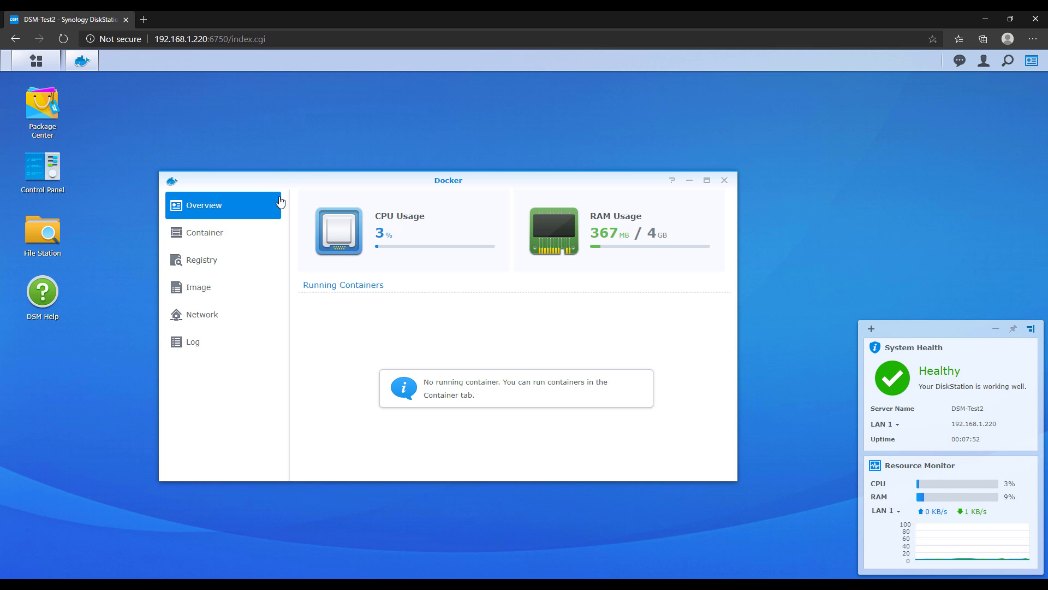
pyautogui.click(208, 311)
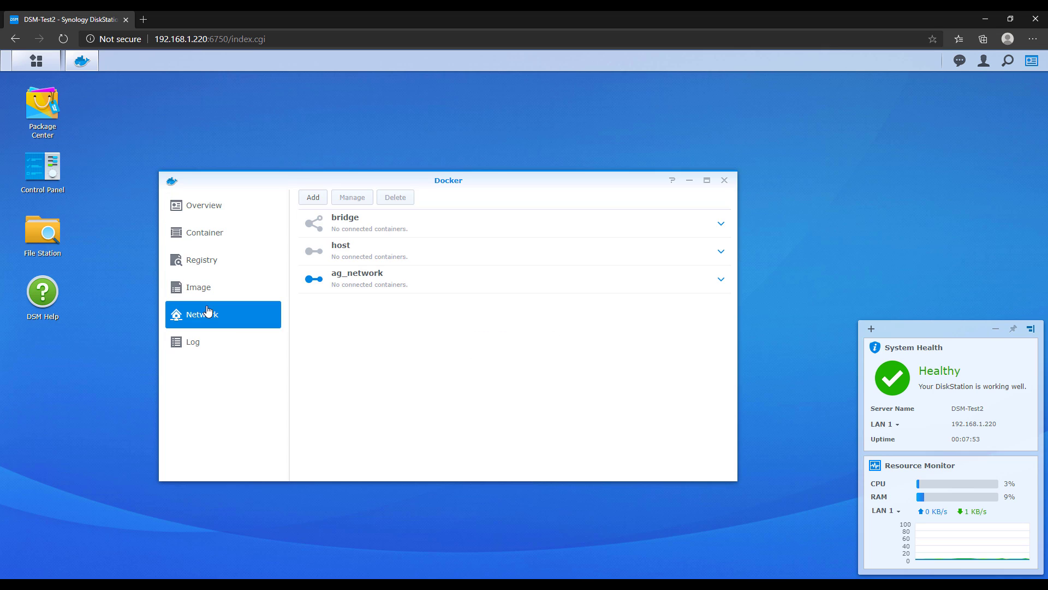
pyautogui.click(722, 280)
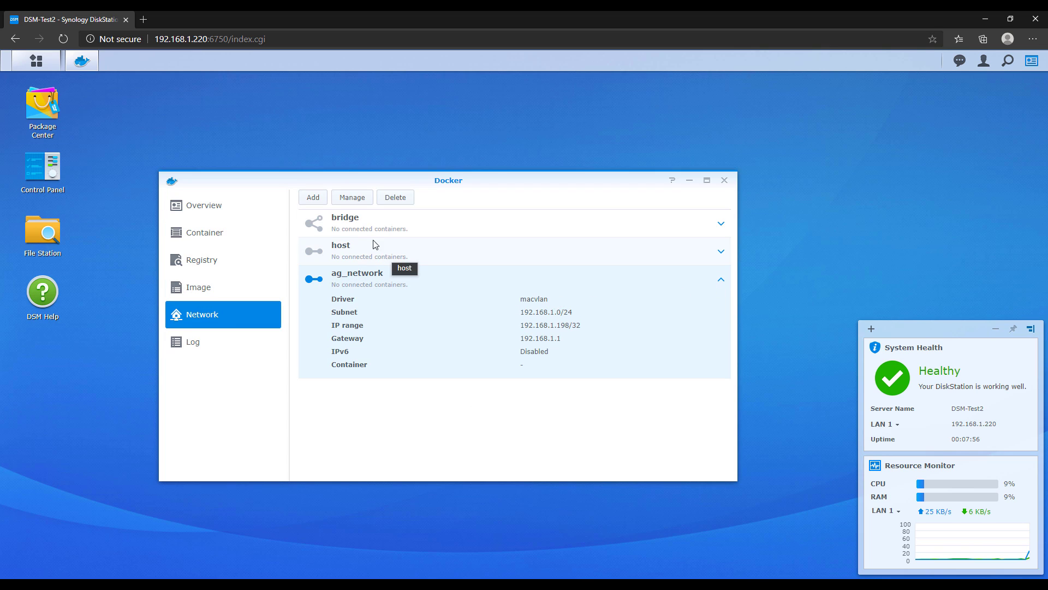
# Add a Docker network named ag_bridge with manual IPv4 subnet 192.168.10.0/24, IP range 192.168.10.2/32 and gateway 192.168.10.1
pyautogui.click(317, 198)
pyautogui.click(460, 218)
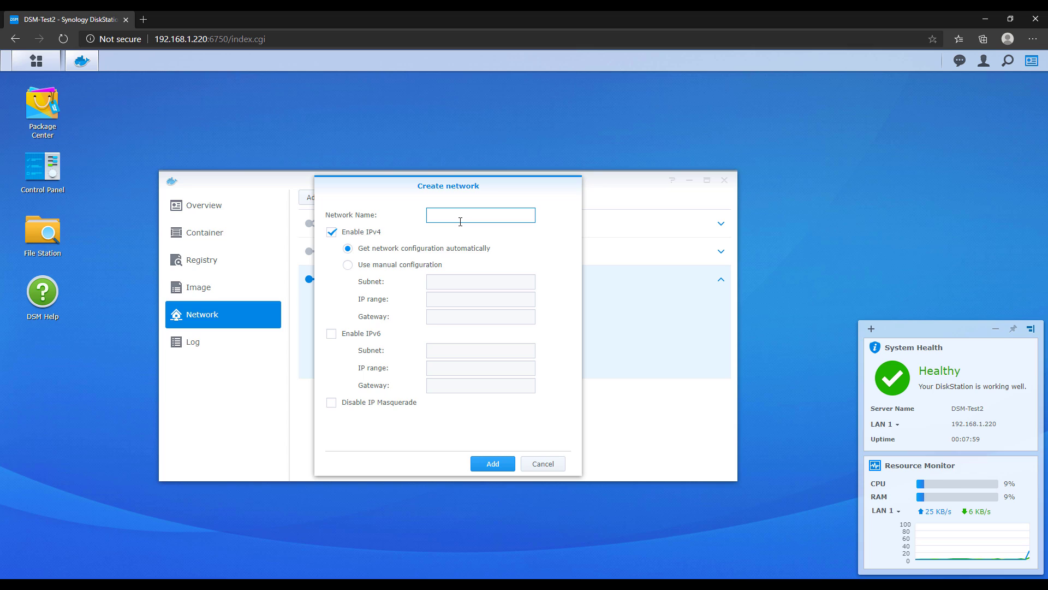
pyautogui.write('ag_bridge')
pyautogui.click(382, 265)
pyautogui.click(446, 279)
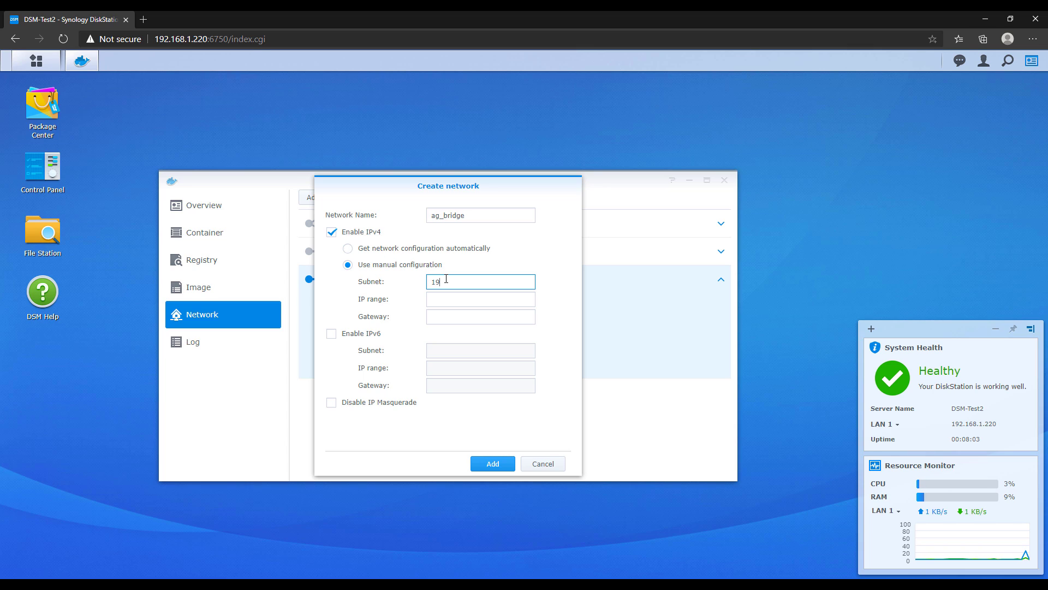
pyautogui.write('192.168.10.0/24')
pyautogui.press('Tab')
pyautogui.write('192.1')
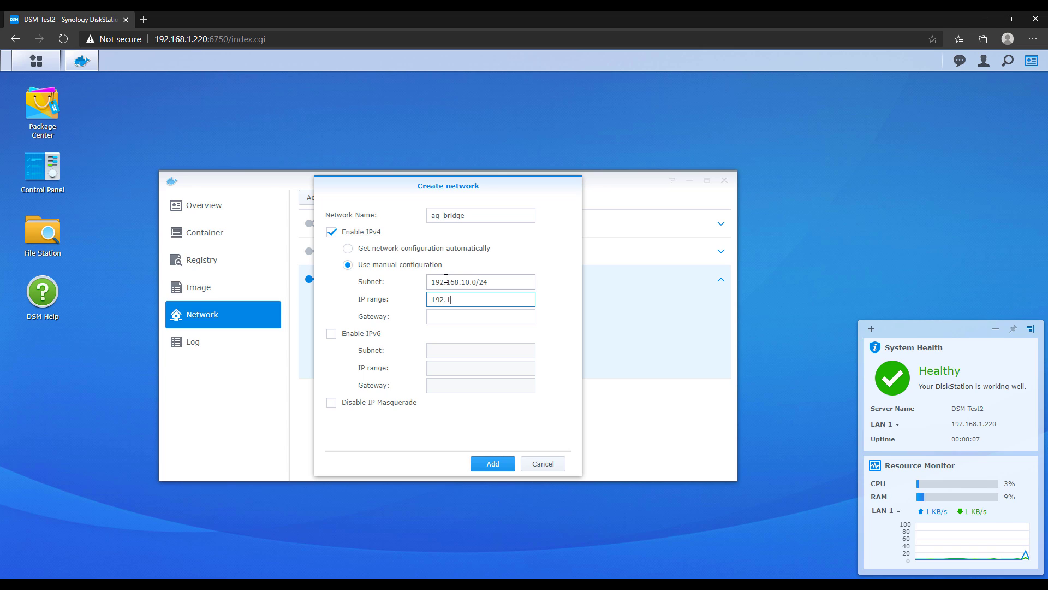
pyautogui.write('68.10.2/32')
pyautogui.press('Tab')
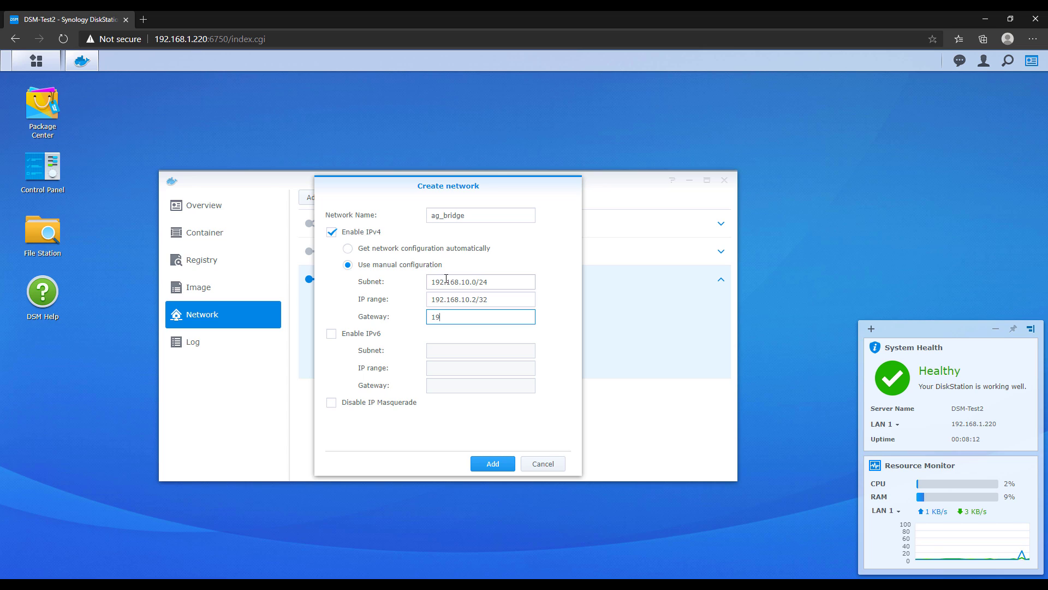
pyautogui.write('192.168.10.1')
pyautogui.click(496, 463)
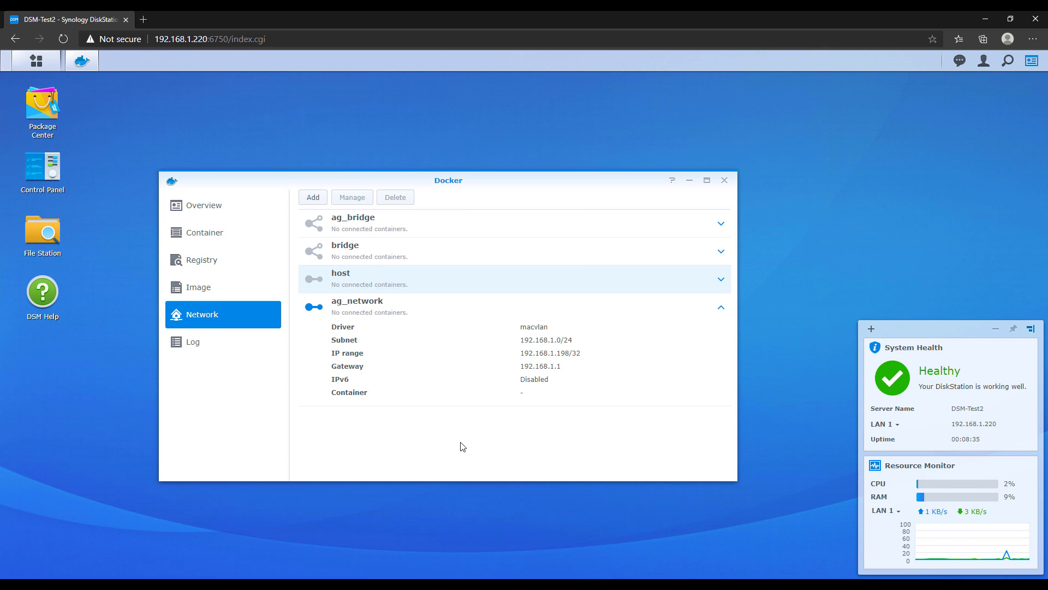
# Search the Docker registry for adguard and download the latest tag of the adguard/adguardhome image
pyautogui.click(206, 265)
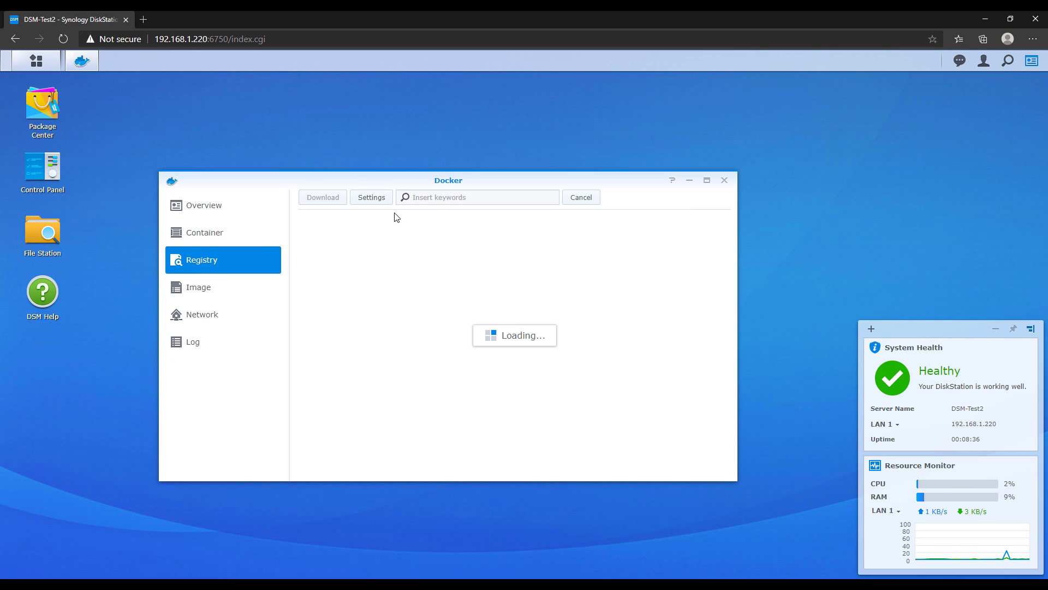
pyautogui.click(444, 201)
pyautogui.write('adguard')
pyautogui.press('Return')
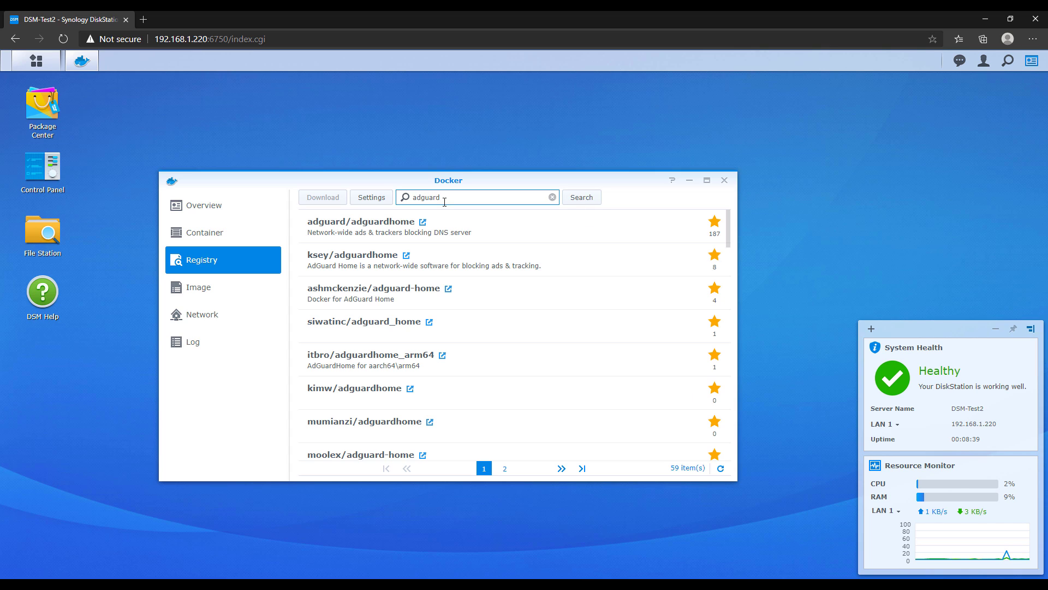
pyautogui.doubleClick(456, 221)
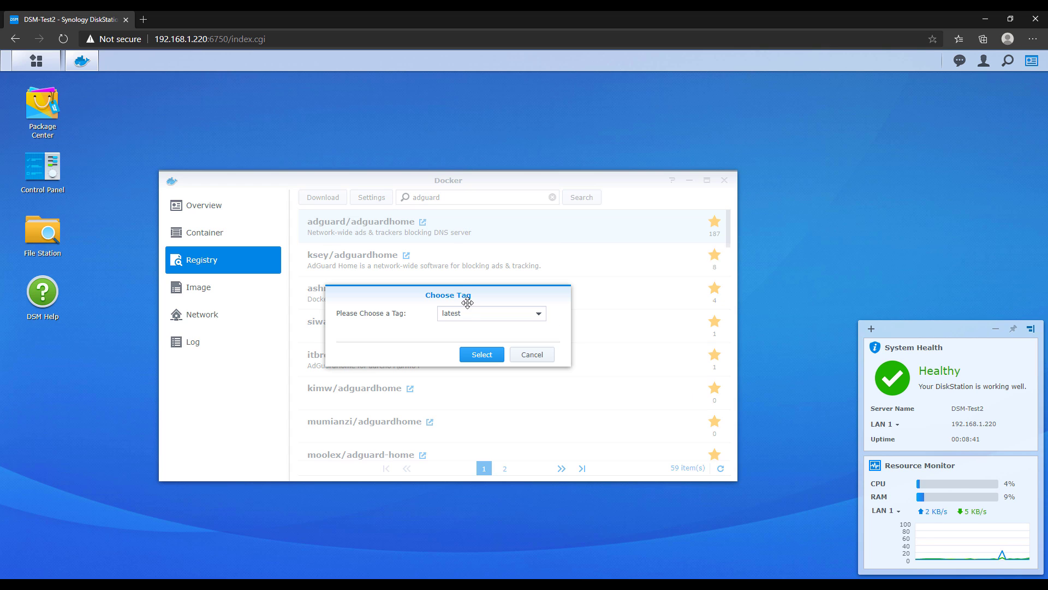
pyautogui.click(483, 355)
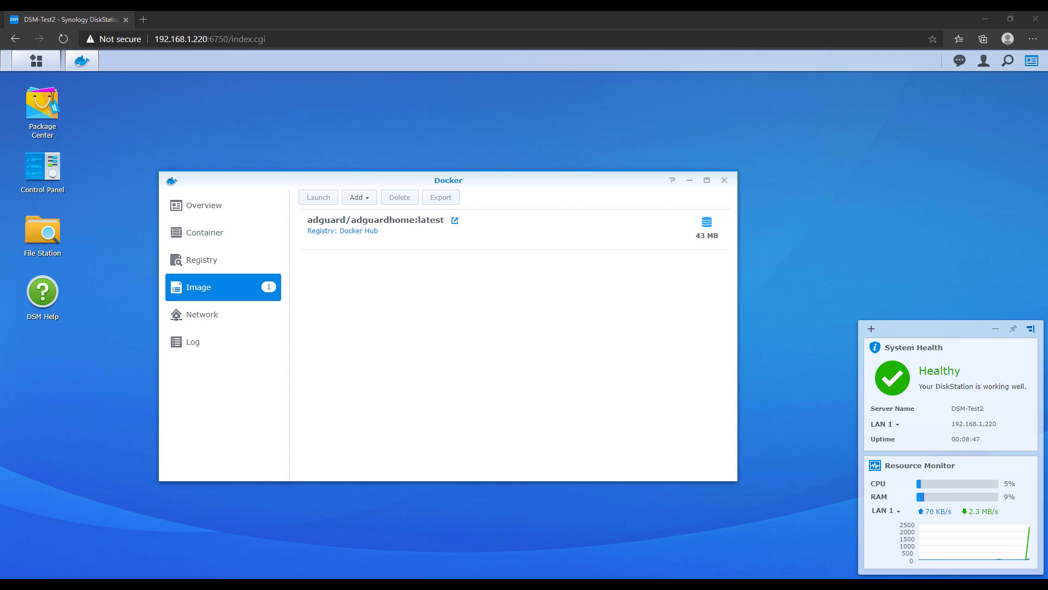
# Start creating a container from the adguard/adguardhome:latest image, name it AdGuardHome and enable auto-restart in its advanced settings
pyautogui.doubleClick(362, 232)
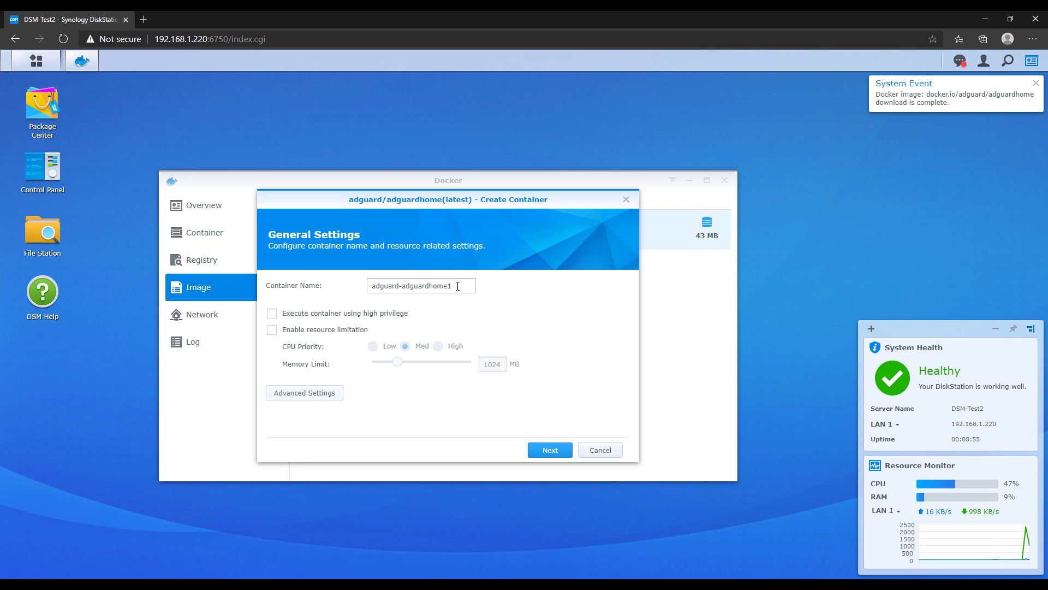
pyautogui.write('AdGuar')
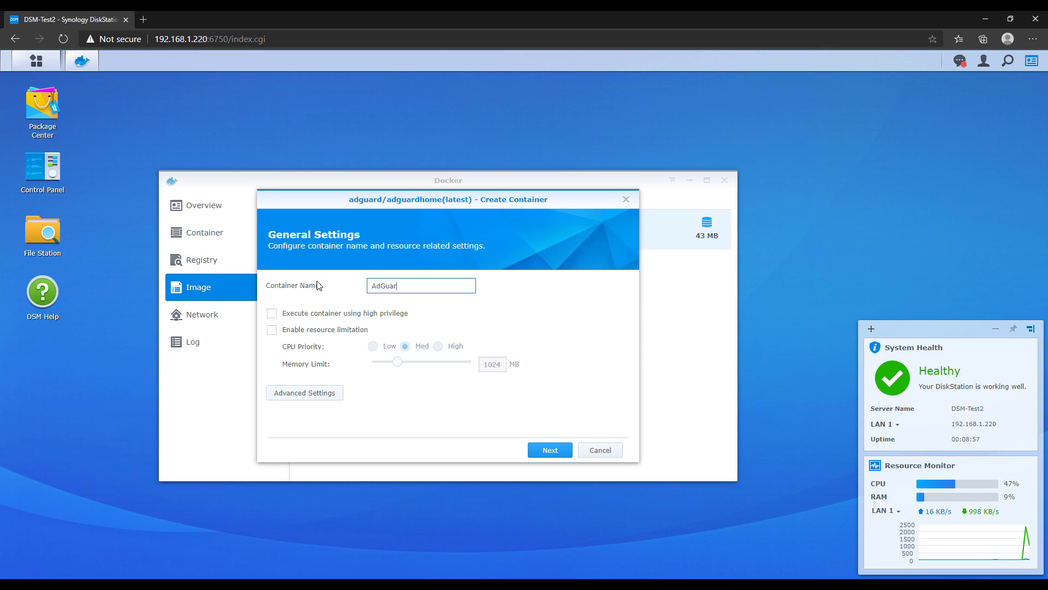
pyautogui.write('dHome')
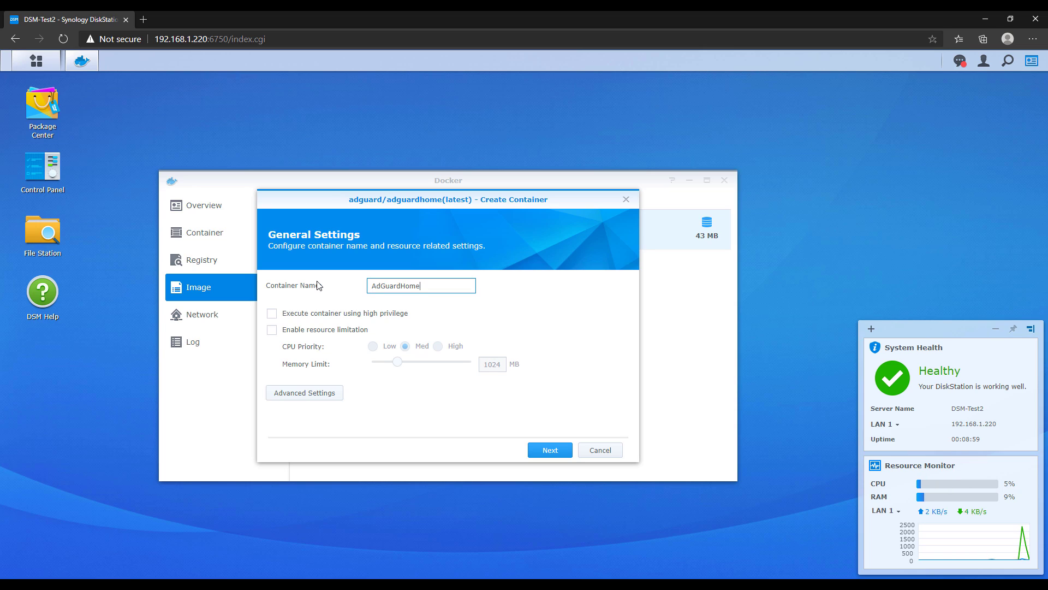
pyautogui.click(390, 419)
pyautogui.click(304, 393)
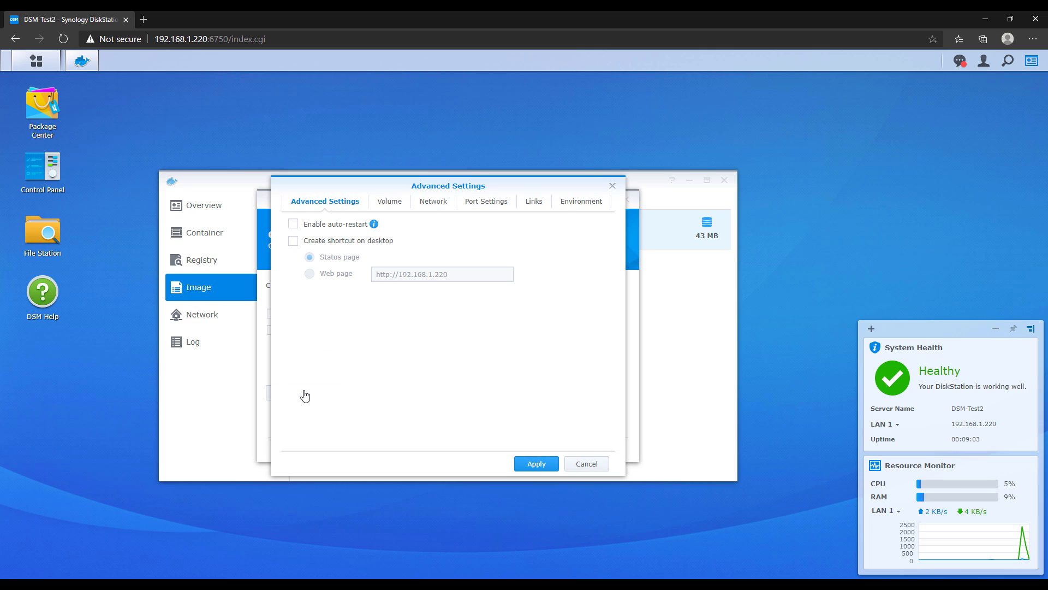
pyautogui.click(324, 228)
# Add the docker/adguard/conf folder as a container volume with mount path /opt/adguardhome/conf
pyautogui.click(386, 206)
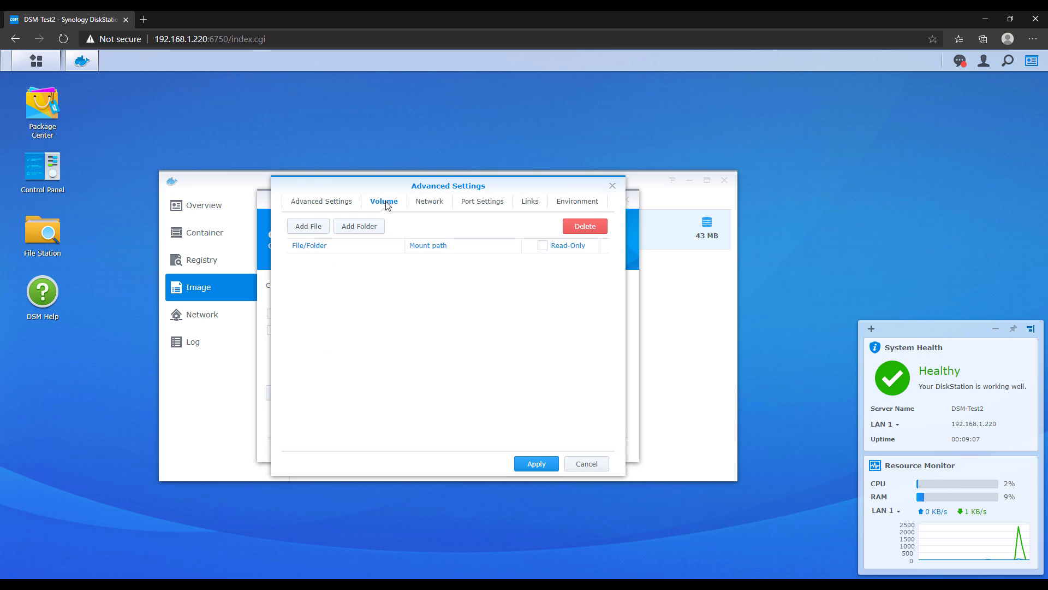
pyautogui.click(367, 231)
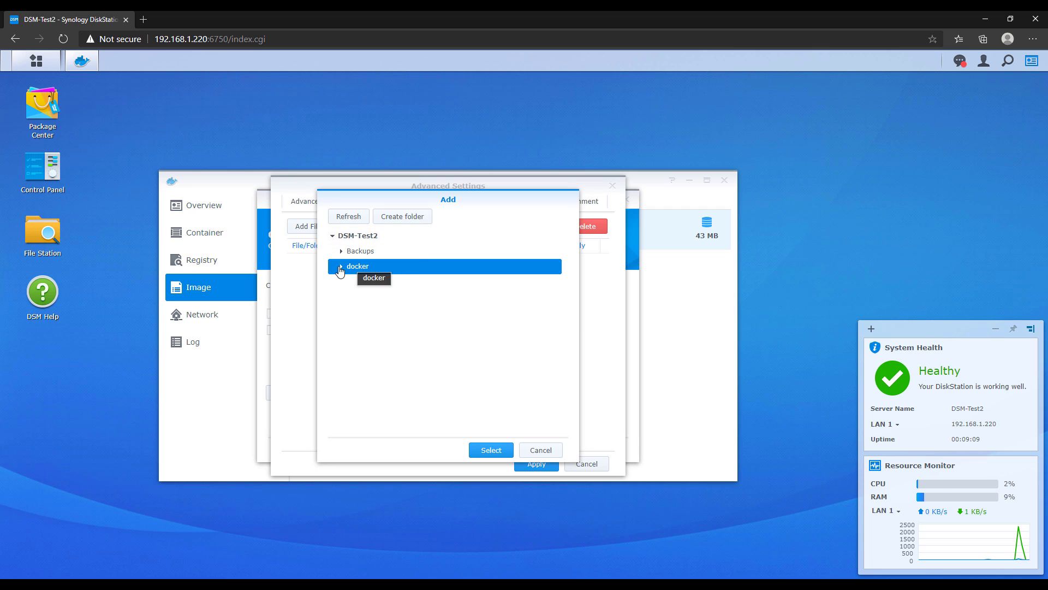
pyautogui.click(341, 267)
pyautogui.click(350, 282)
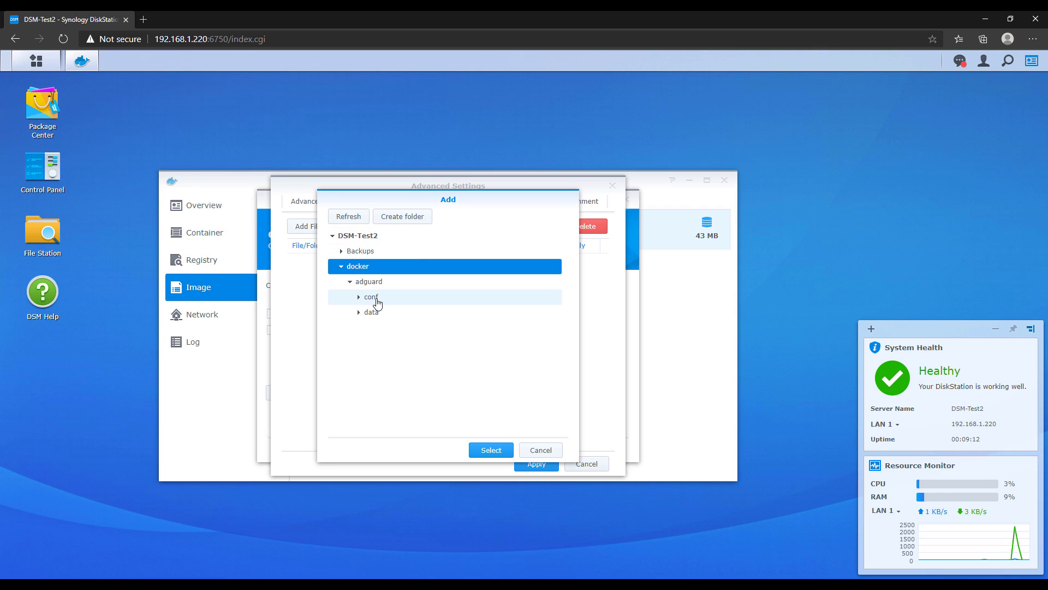
pyautogui.click(368, 297)
pyautogui.click(482, 449)
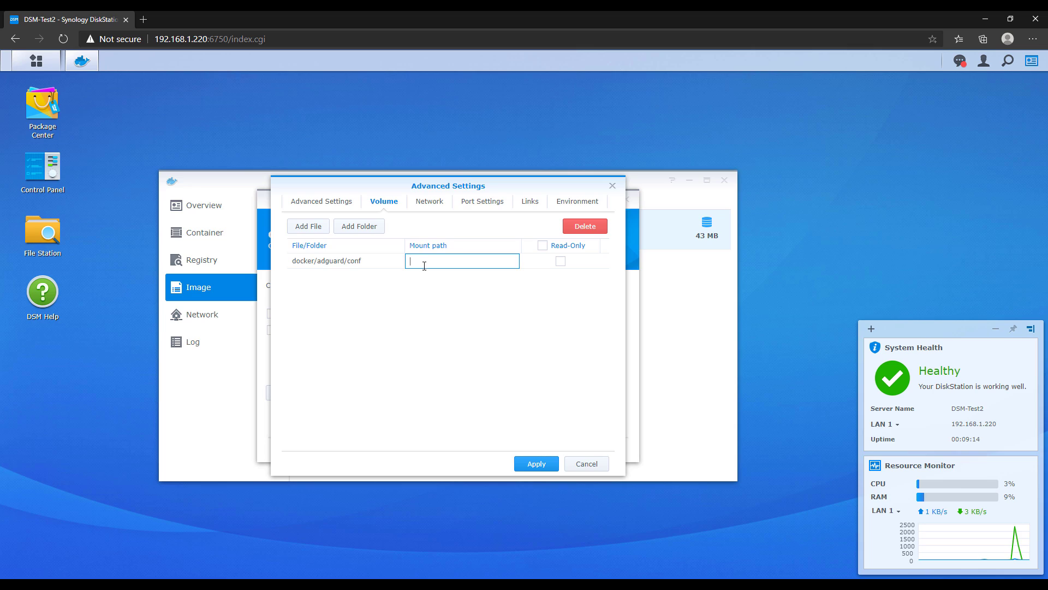
pyautogui.write('/opt/adguardhome/conf')
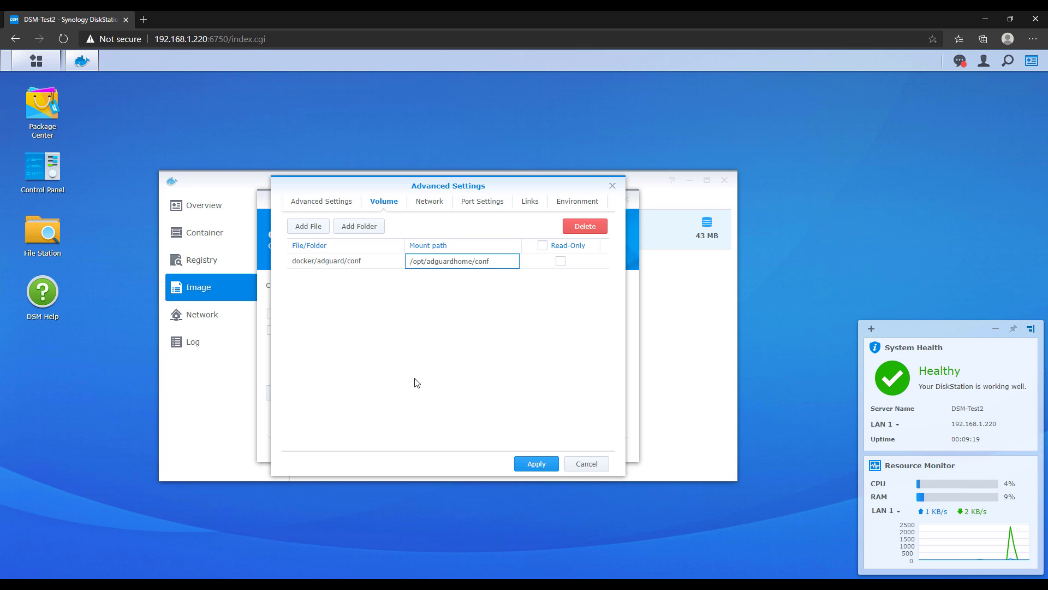
pyautogui.click(418, 381)
# Add the docker/adguard/data folder as a volume with mount path /opt/adguardhome/work/data
pyautogui.click(361, 230)
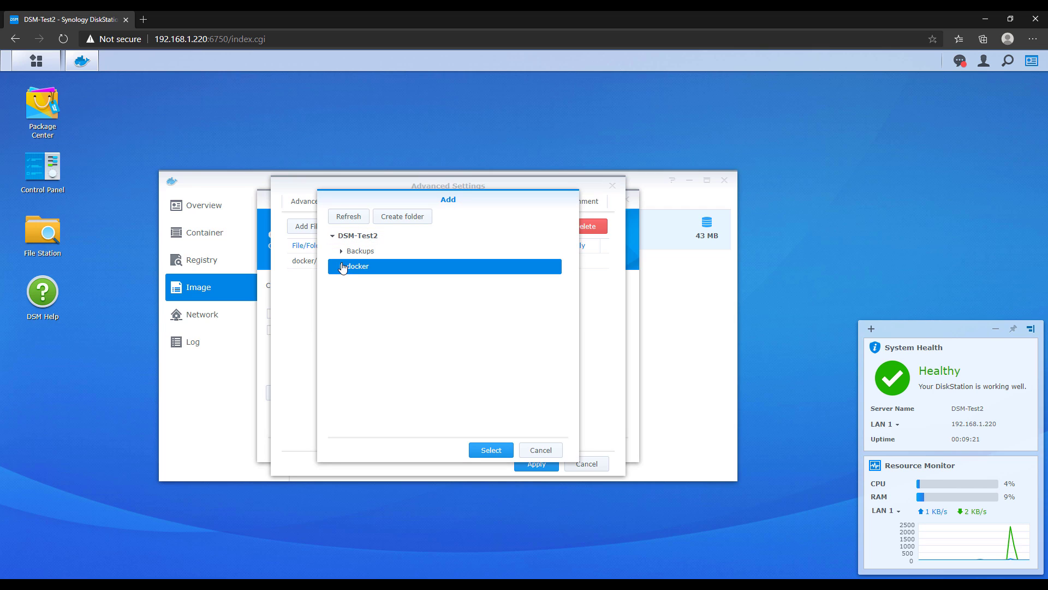
pyautogui.click(341, 266)
pyautogui.click(350, 281)
pyautogui.click(372, 312)
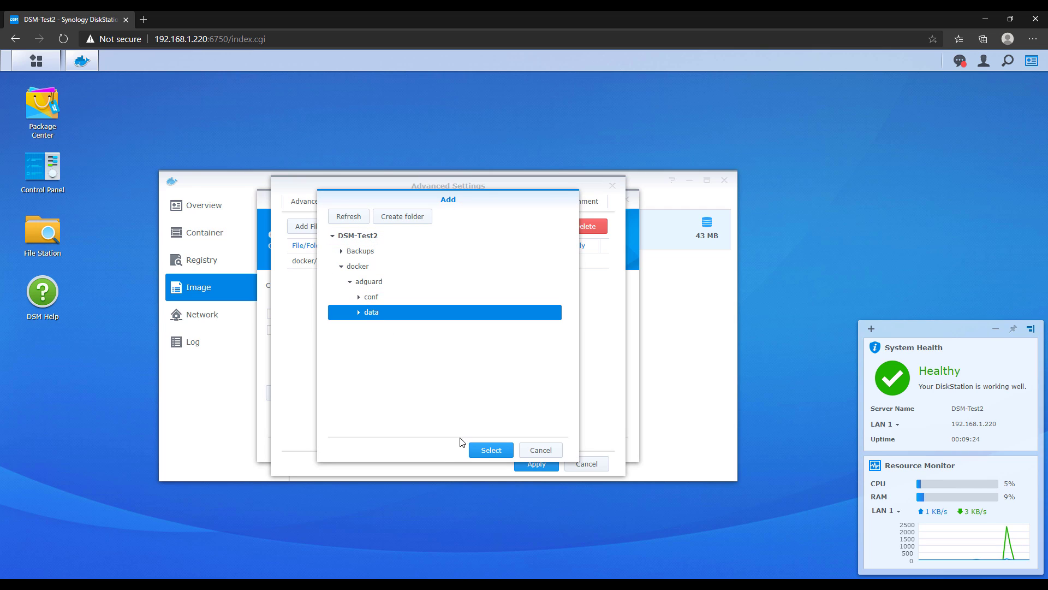
pyautogui.click(481, 450)
pyautogui.write('/opt')
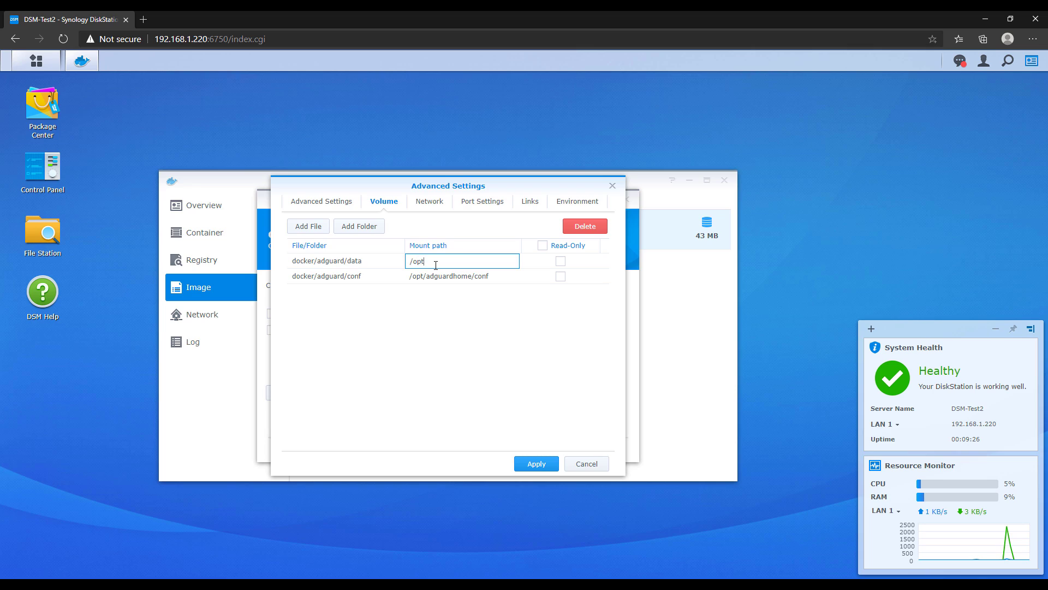
pyautogui.write('/adguardhome/work/data')
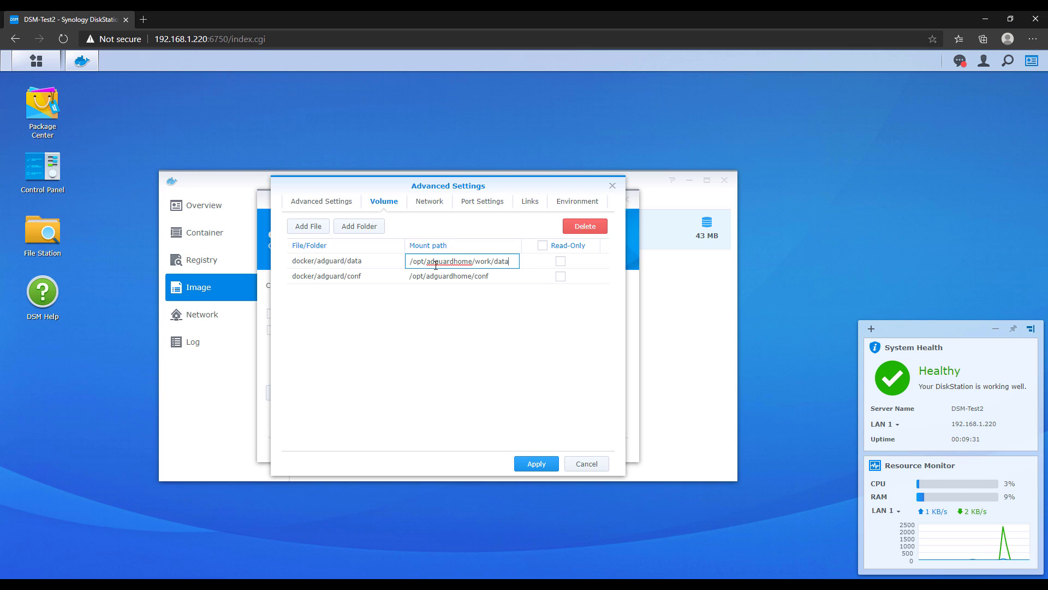
pyautogui.click(433, 355)
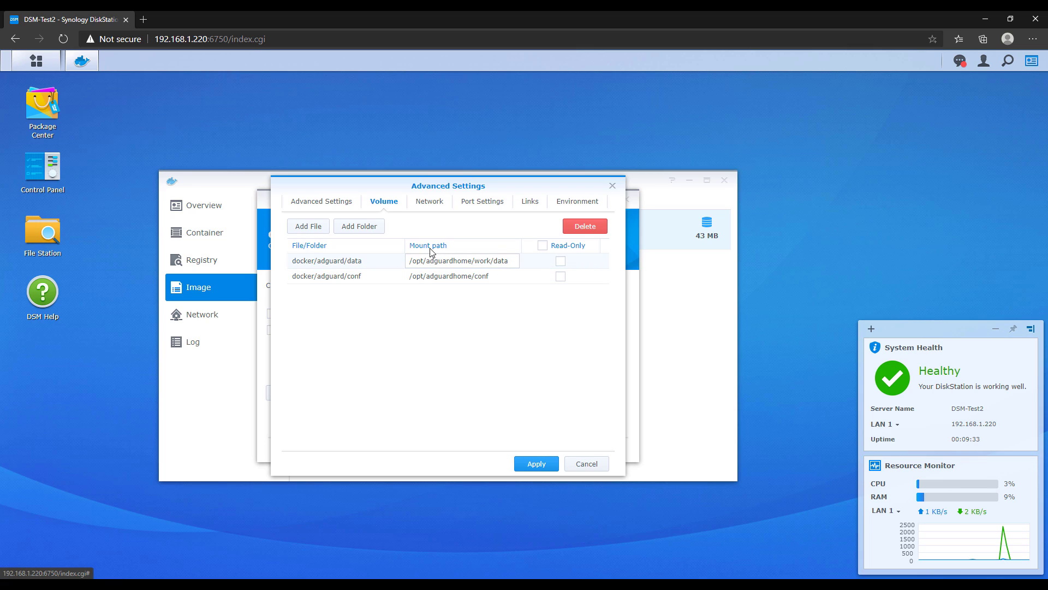
# Attach the container to the ag_bridge and ag_network networks and remove the default bridge network
pyautogui.click(429, 207)
pyautogui.click(296, 227)
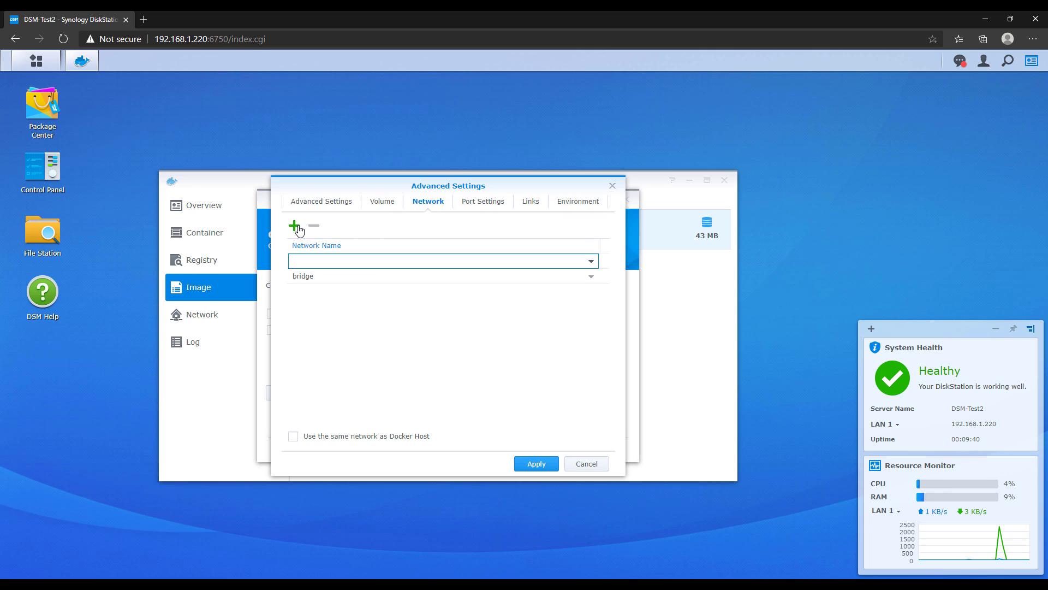
pyautogui.click(311, 277)
pyautogui.click(295, 228)
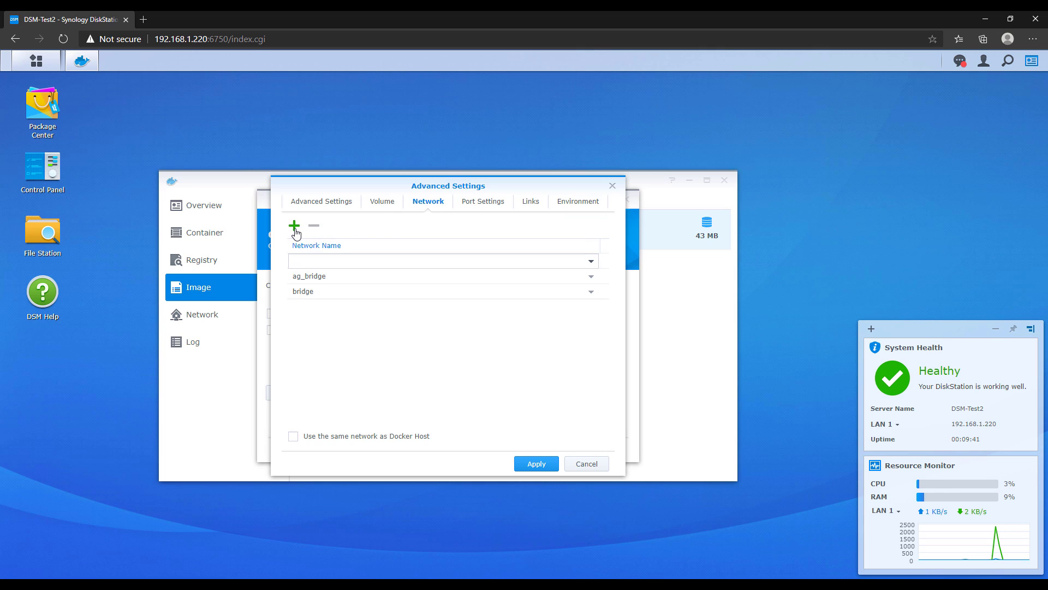
pyautogui.click(305, 280)
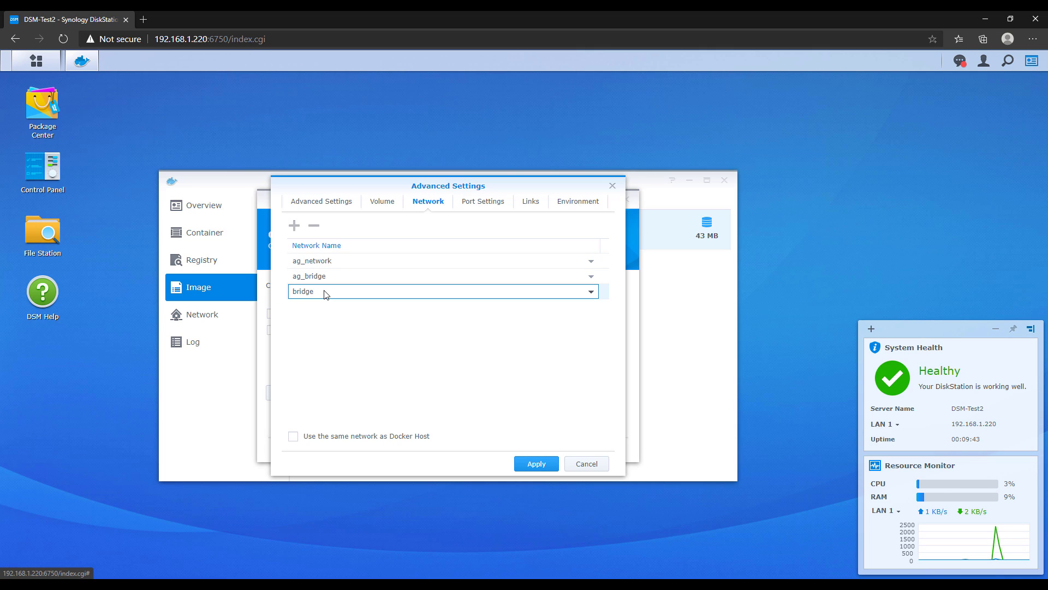
pyautogui.click(318, 227)
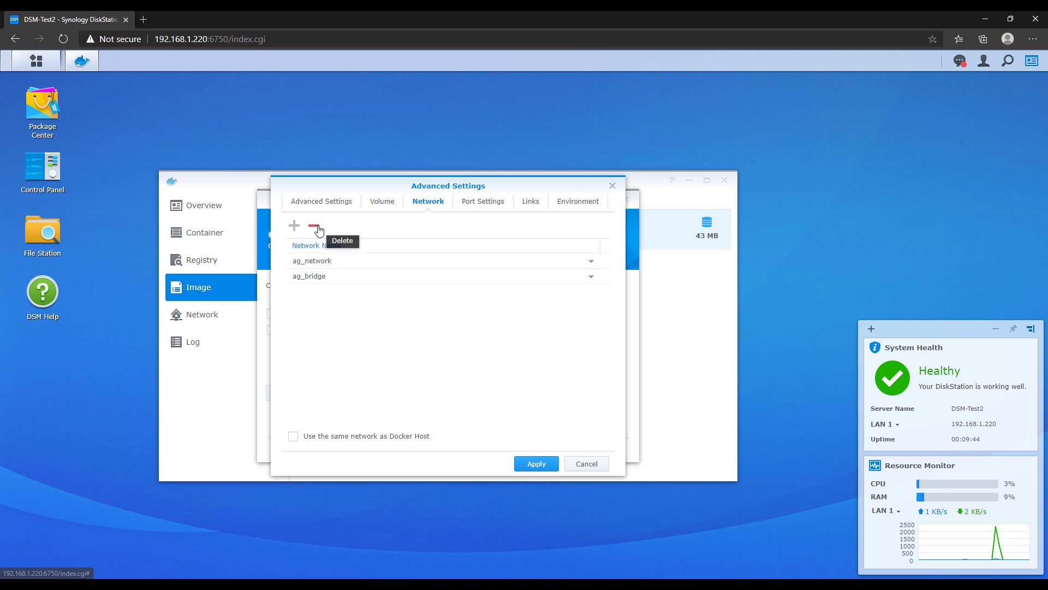
# Check the container's port settings, leaving local ports on Auto, and finish the wizard so the AdGuardHome container is created and run
pyautogui.click(501, 204)
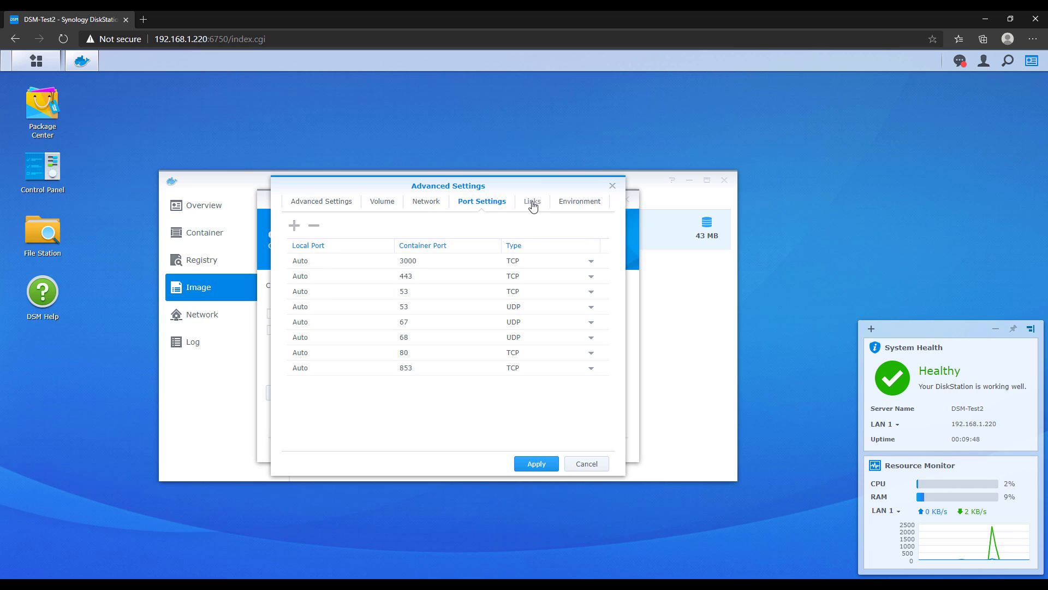
pyautogui.click(544, 463)
pyautogui.click(550, 449)
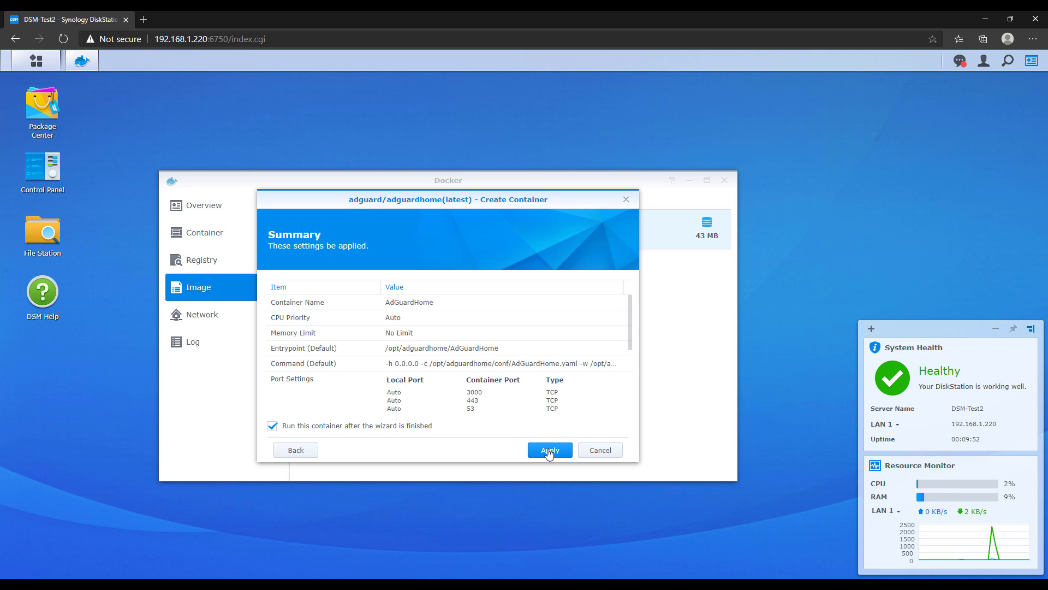
pyautogui.click(549, 451)
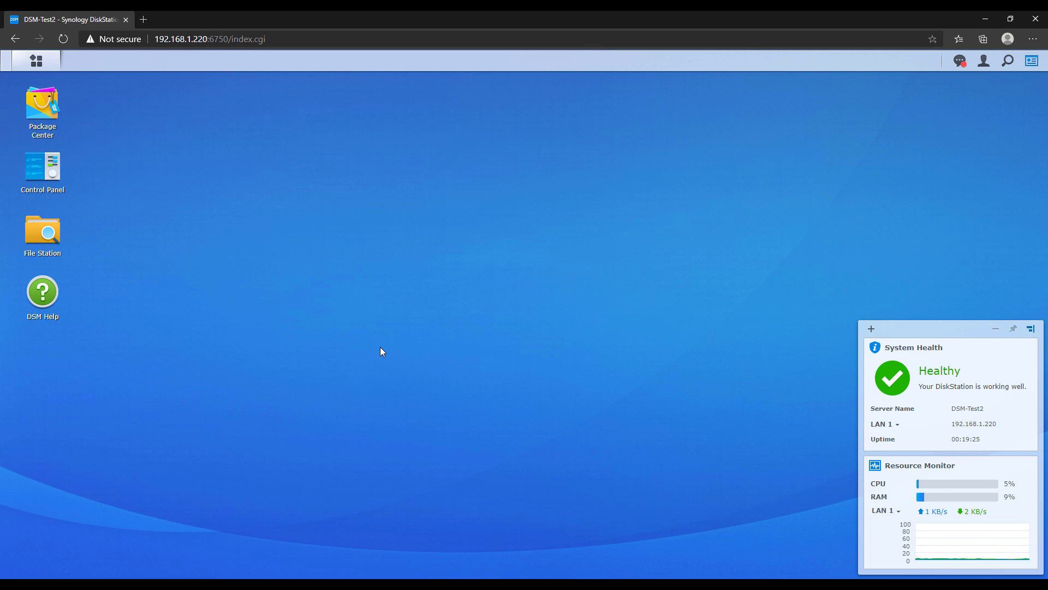
pyautogui.hotkey('ctrl', 't')
pyautogui.write('http://192.168.1.198:3000/')
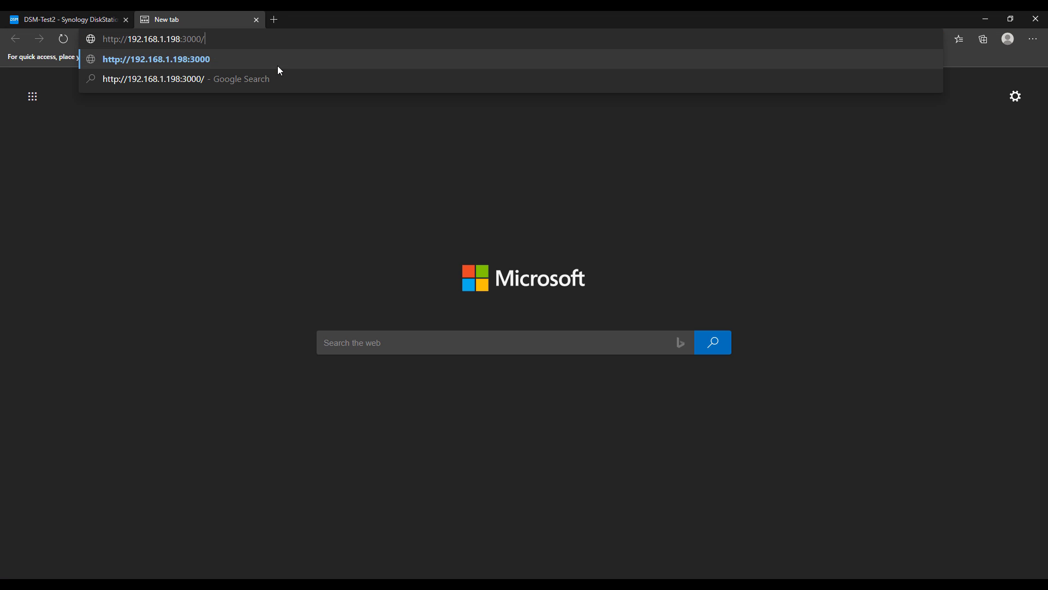
pyautogui.press('Return')
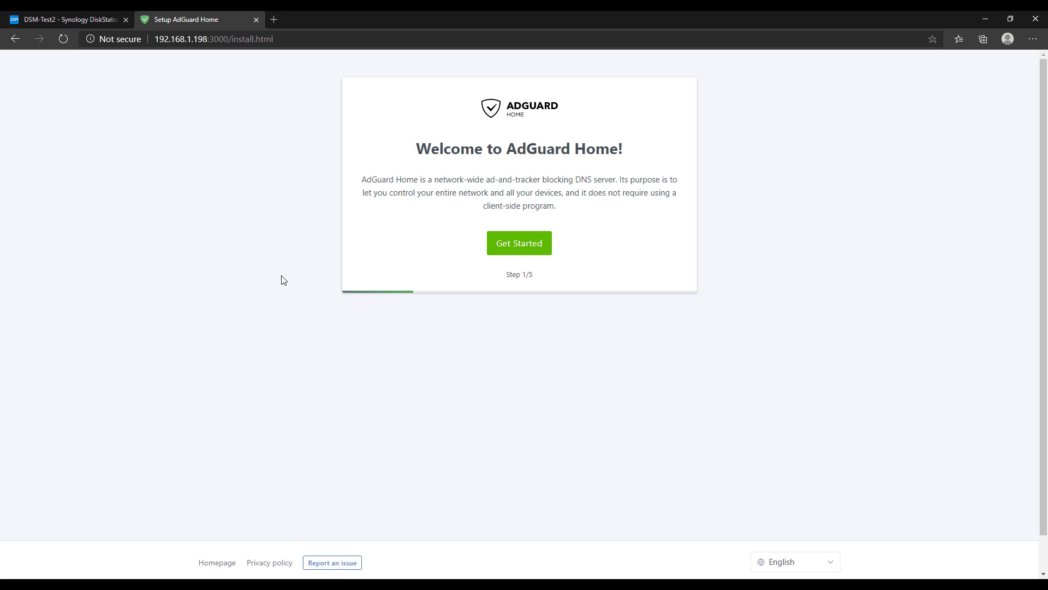
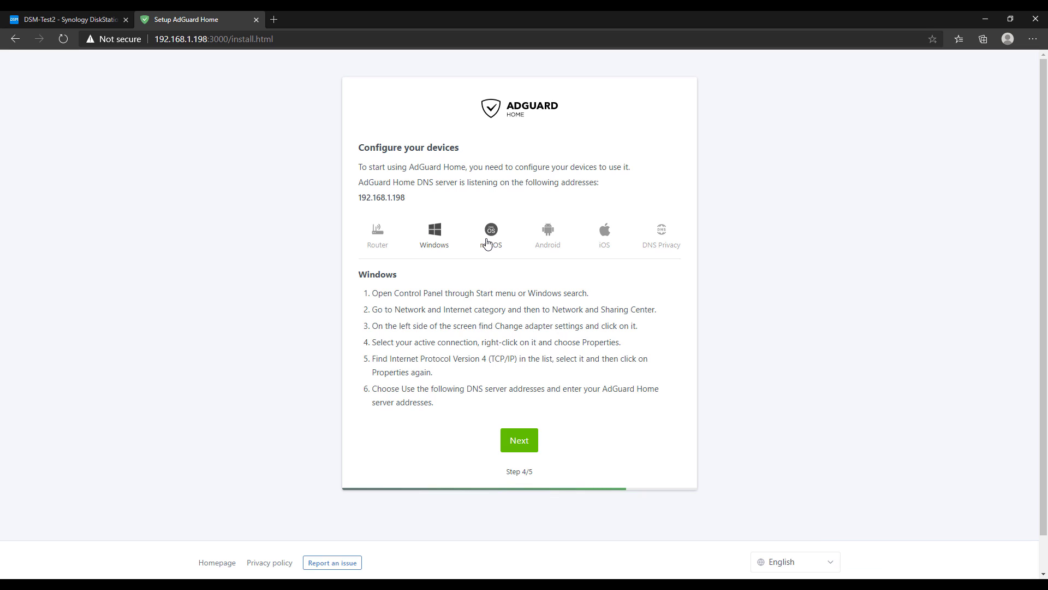
# Review the macOS, Android, iOS, DNS Privacy and Router setup instructions, and finish the AdGuard Home setup by opening the dashboard
pyautogui.click(487, 243)
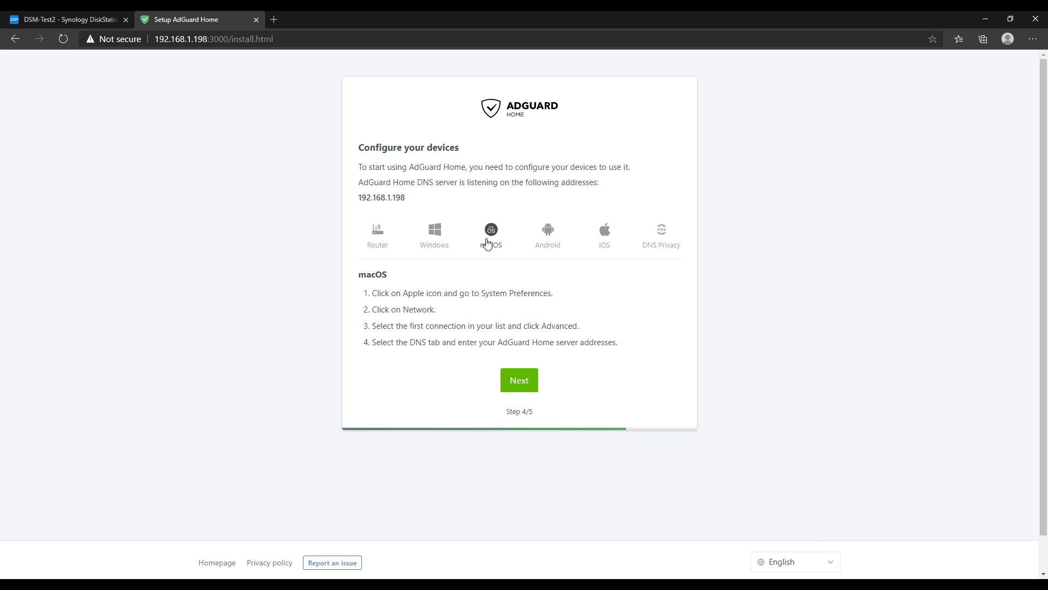
pyautogui.click(538, 242)
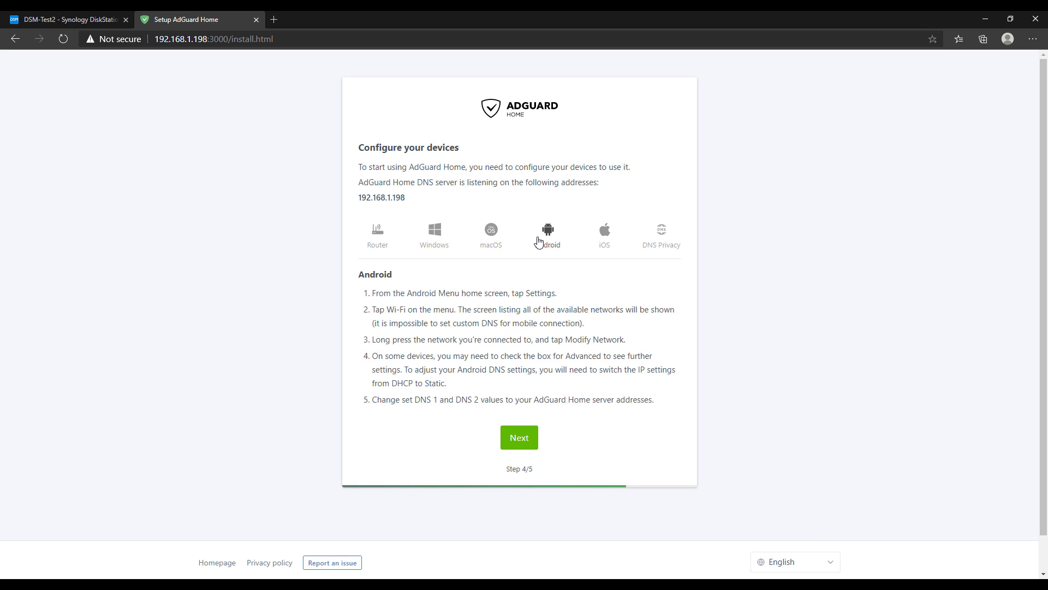
pyautogui.click(605, 234)
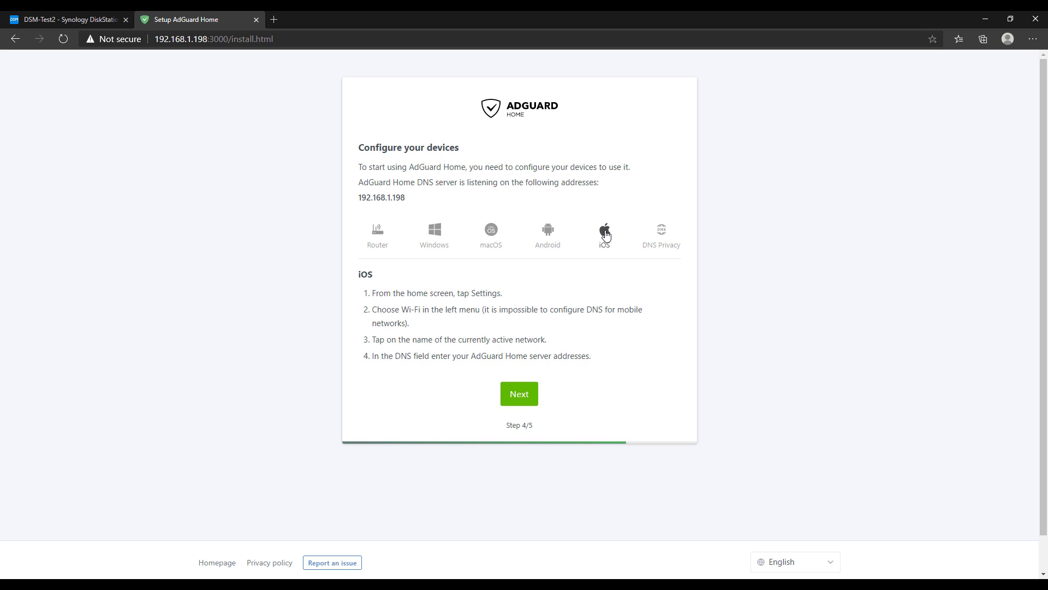
pyautogui.click(645, 236)
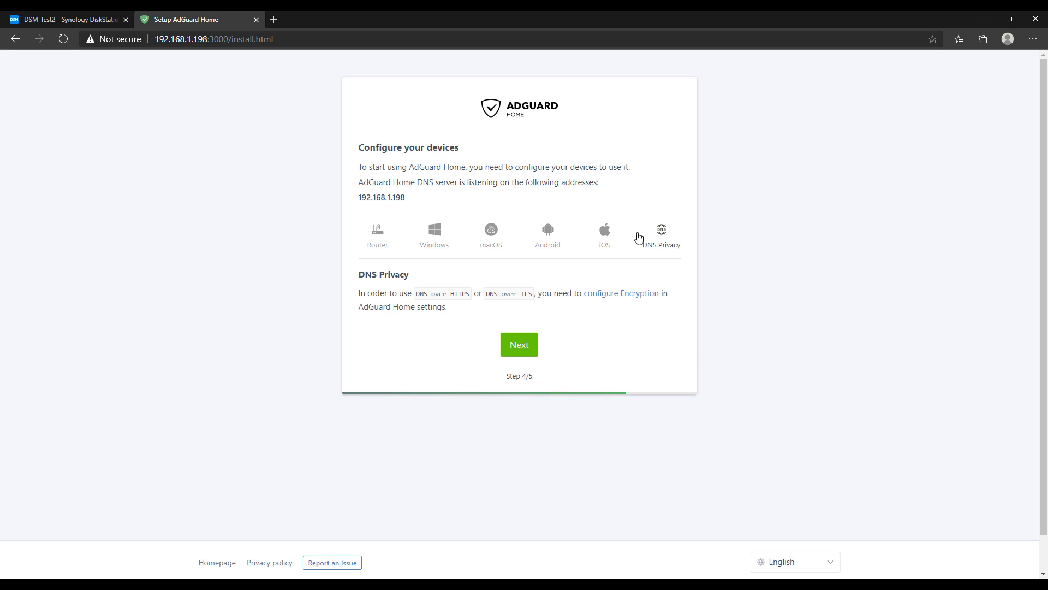
pyautogui.click(371, 238)
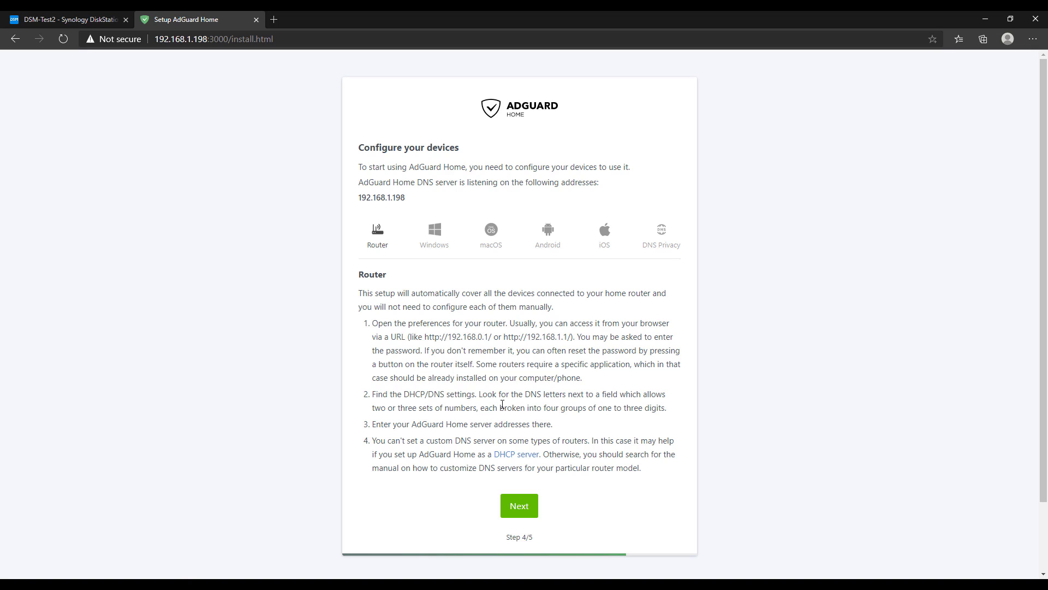
pyautogui.click(520, 506)
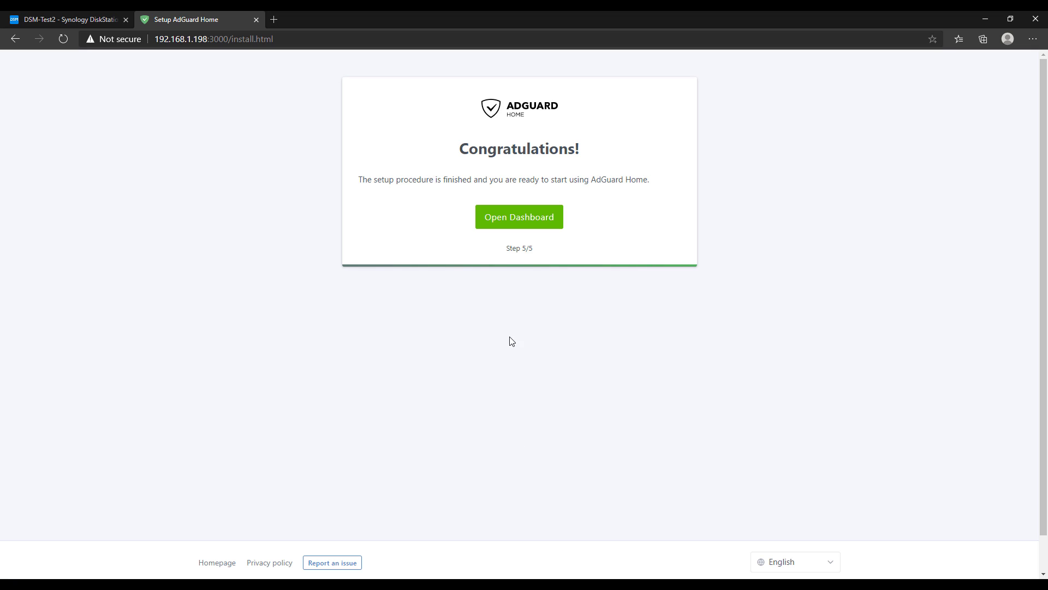
pyautogui.click(524, 225)
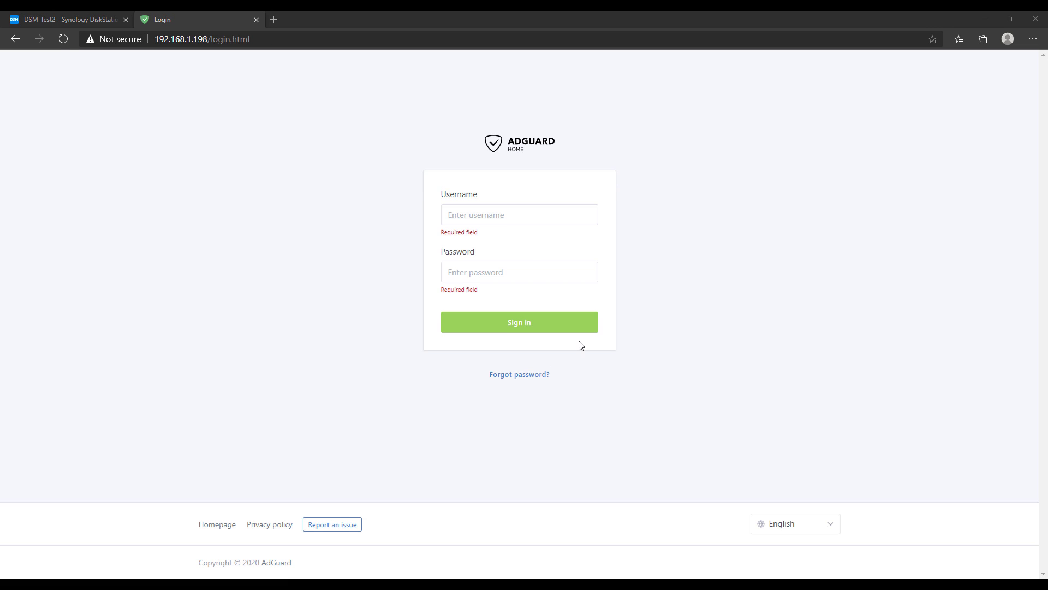
# Sign in to AdGuard Home with the administrator's username and the account password
pyautogui.click(498, 213)
pyautogui.write('fra')
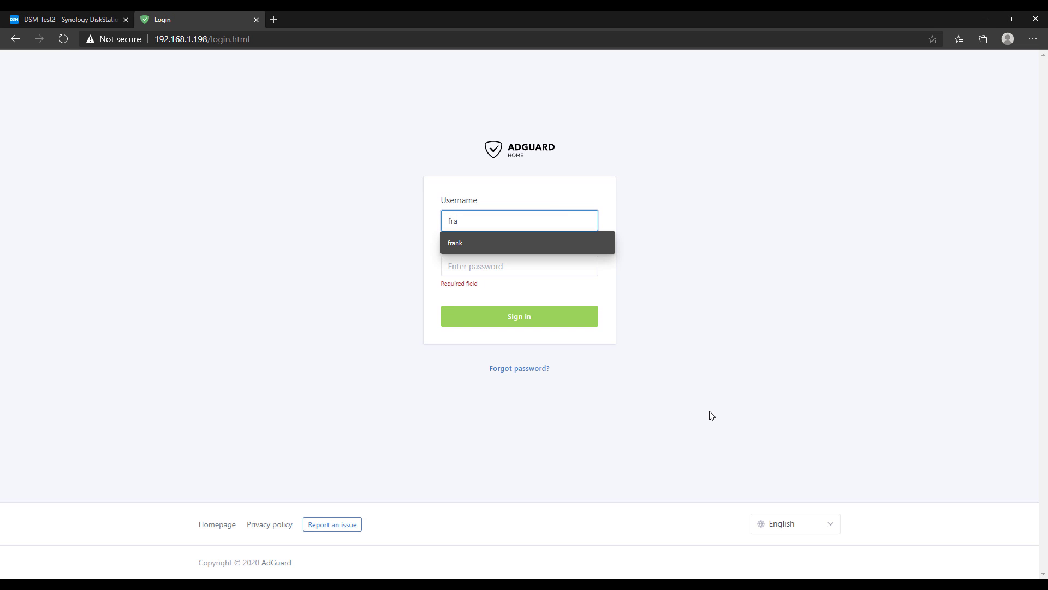
pyautogui.write('nk')
pyautogui.press('Tab')
pyautogui.write('********')
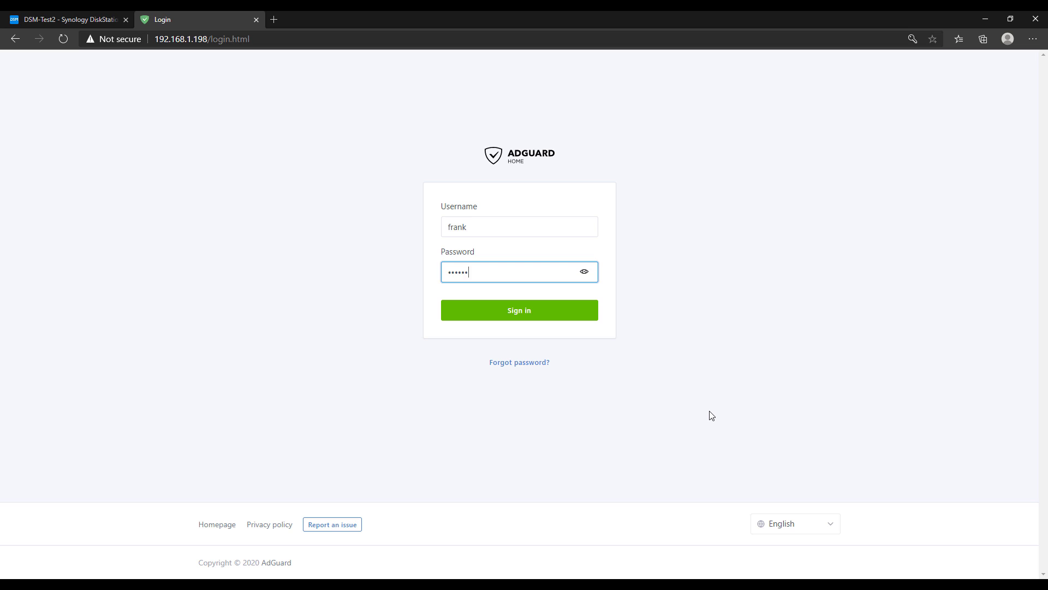
pyautogui.press('Return')
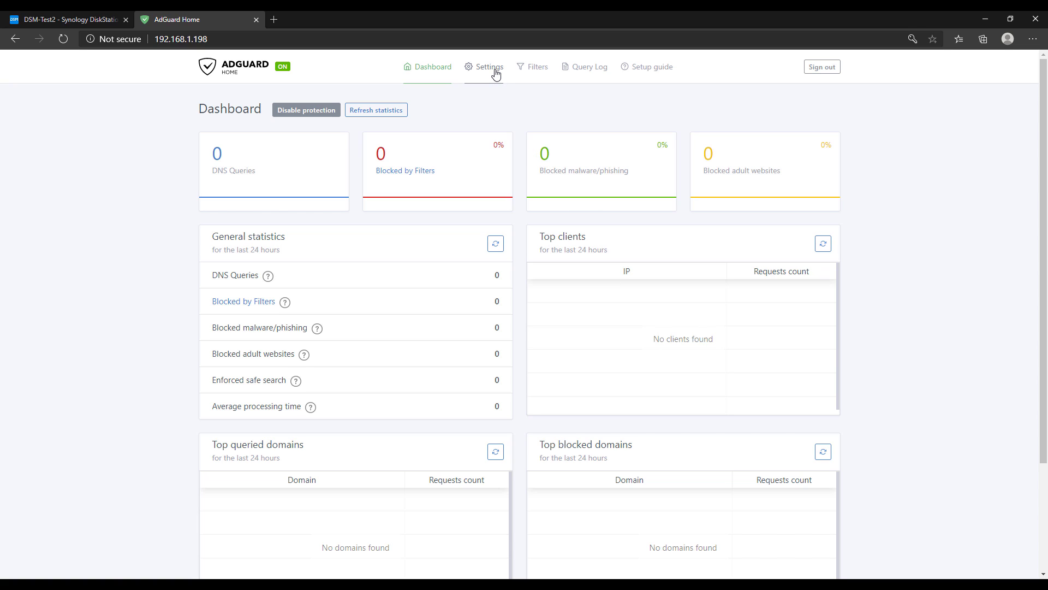
# Review the general settings, covering domain blocking, web services, safe search and logs configuration
pyautogui.moveTo(496, 74)
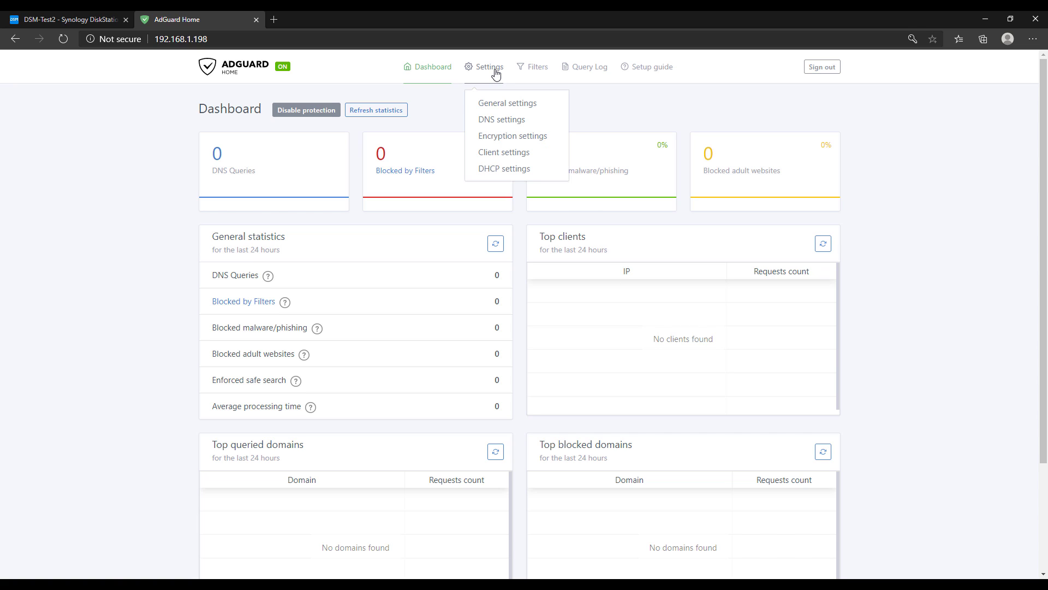
pyautogui.click(508, 103)
pyautogui.scroll(-4, 560, 232)
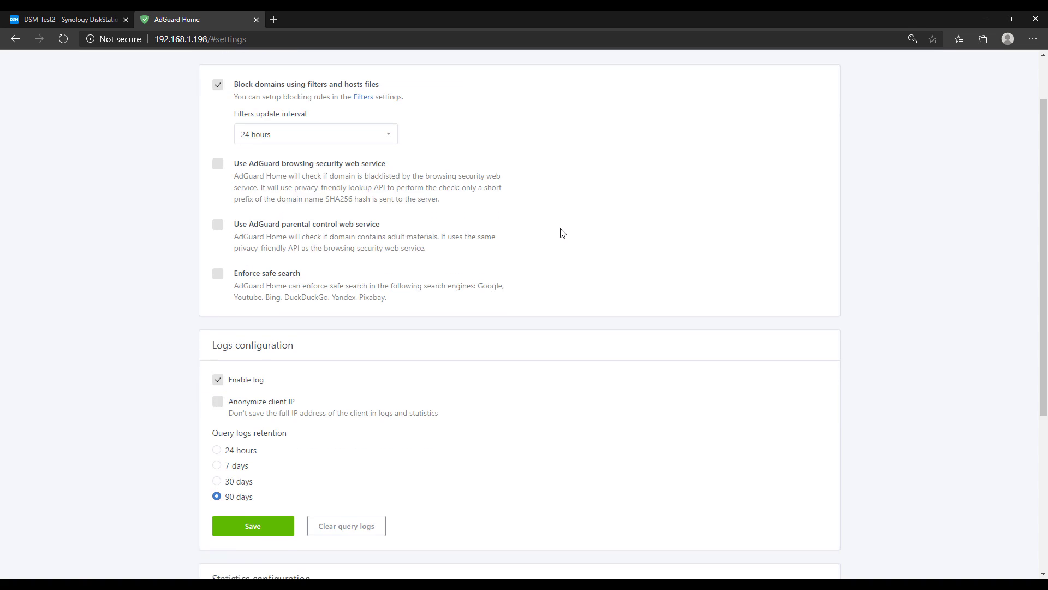
pyautogui.scroll(-2, 560, 232)
pyautogui.scroll(6, 560, 232)
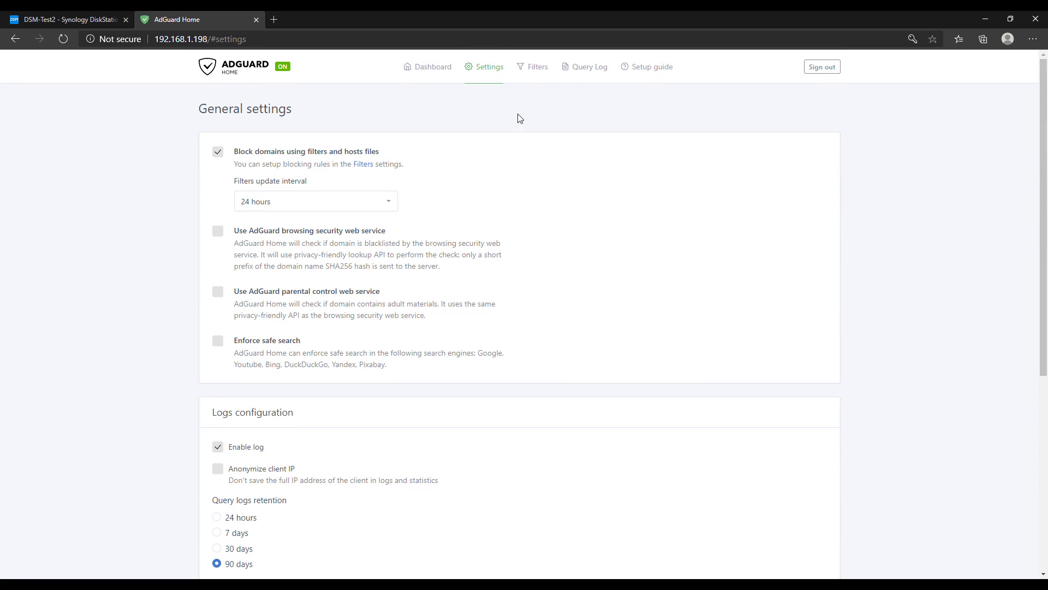
# Review the DNS settings from the upstream servers through the DNS server configuration to the access settings
pyautogui.moveTo(497, 84)
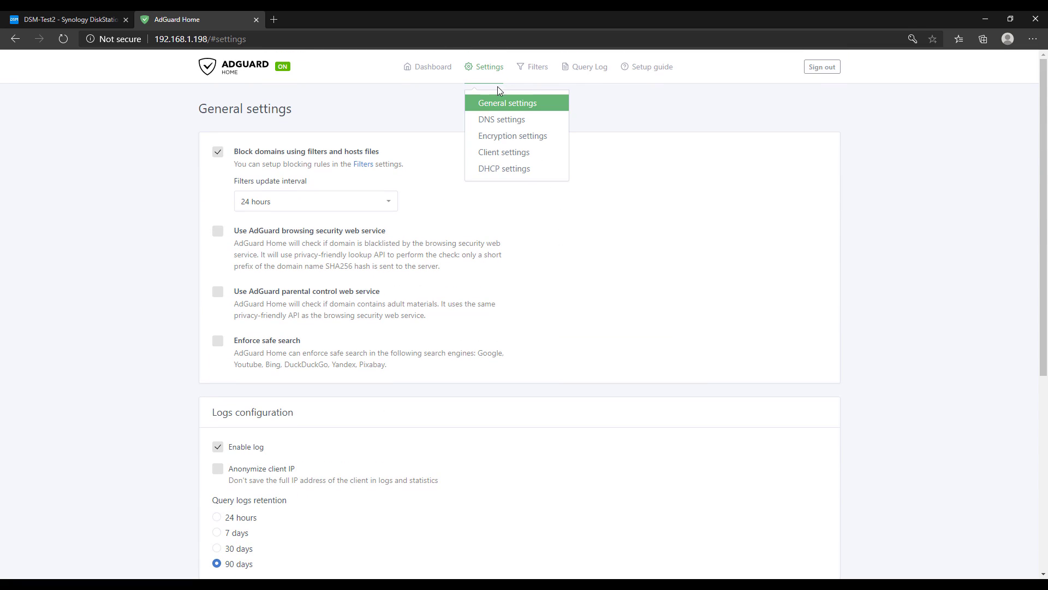
pyautogui.click(503, 120)
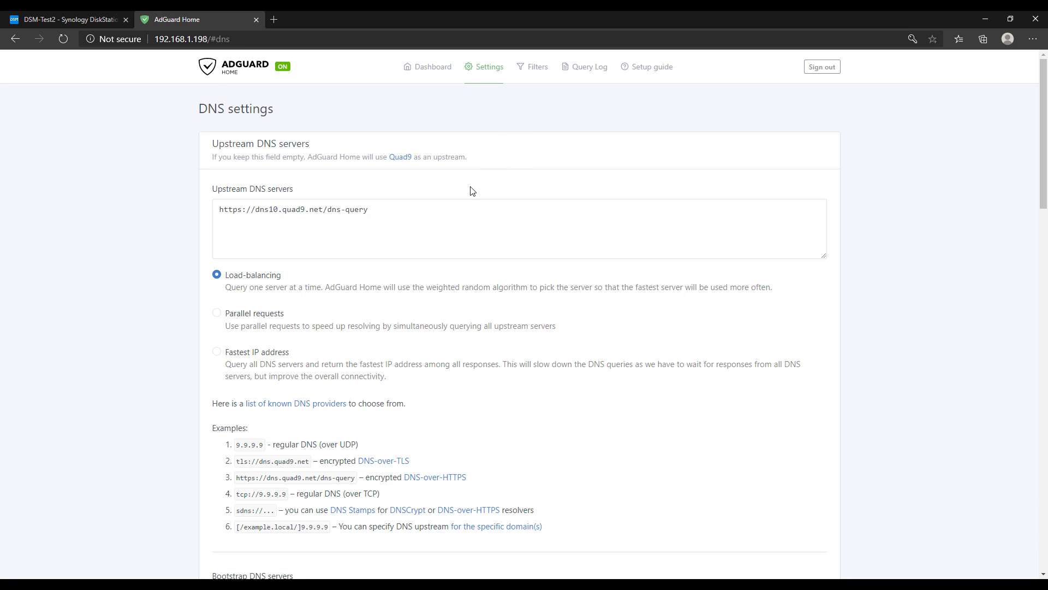
pyautogui.scroll(-3, 472, 192)
pyautogui.scroll(-12, 472, 192)
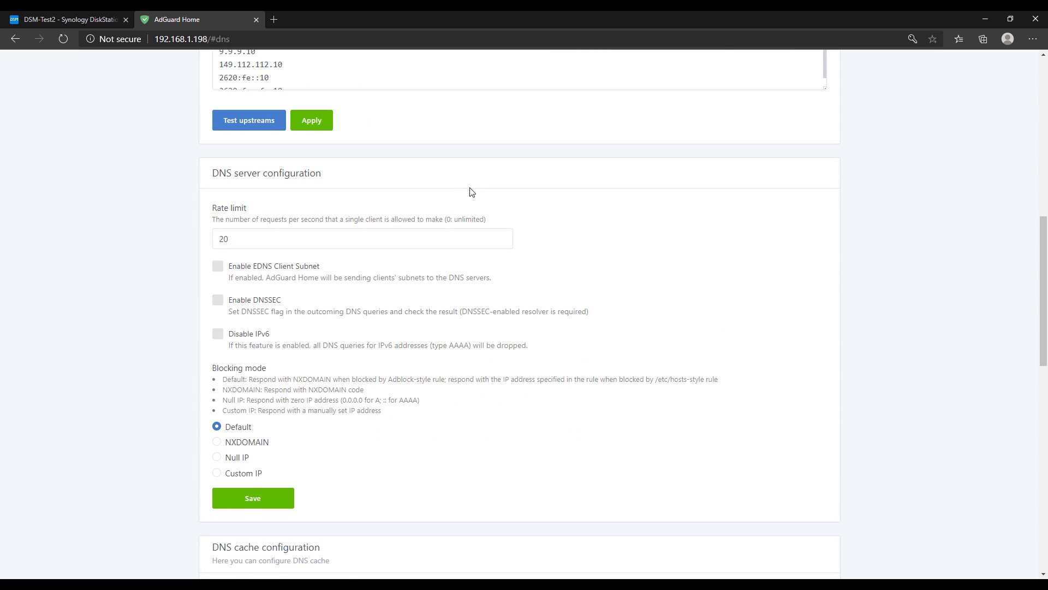
pyautogui.scroll(-9, 473, 193)
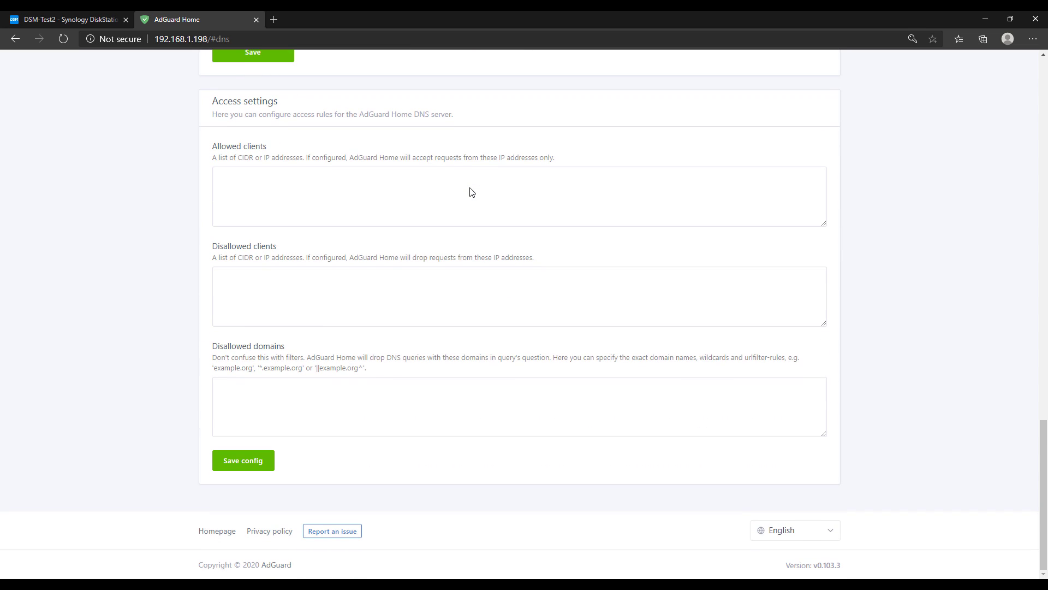
pyautogui.scroll(20, 472, 192)
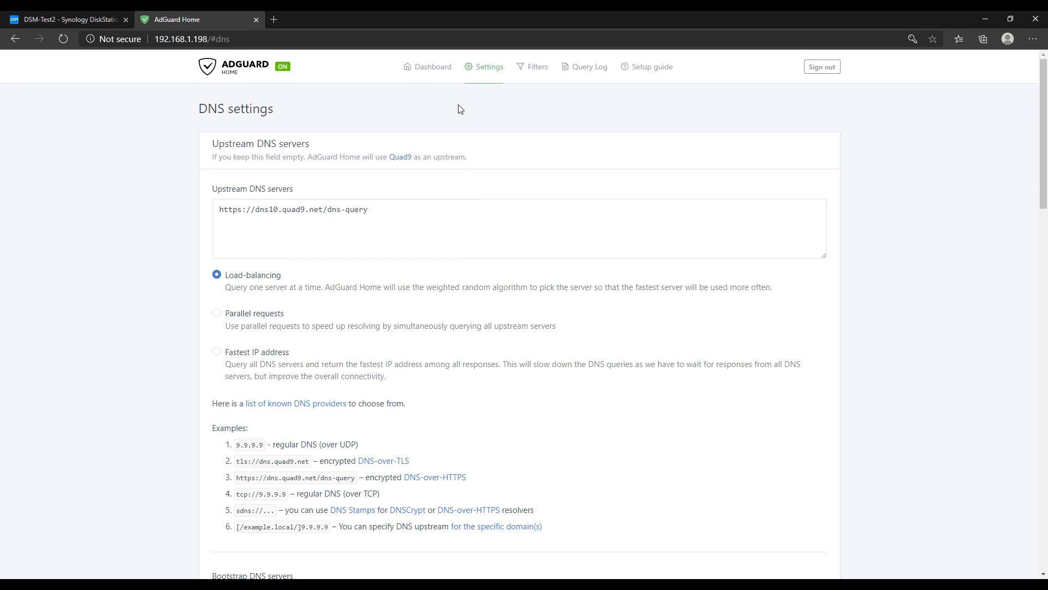
# Review the encryption settings, including the server name, HTTPS and DNS-over-TLS ports, certificates and private key
pyautogui.moveTo(474, 81)
pyautogui.click(488, 134)
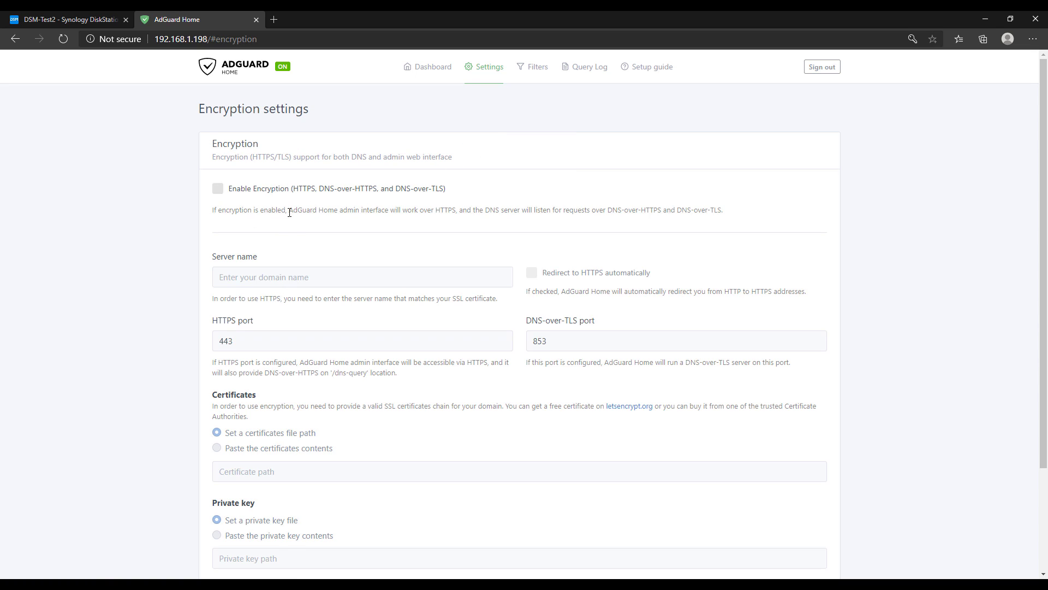
pyautogui.scroll(-3, 348, 209)
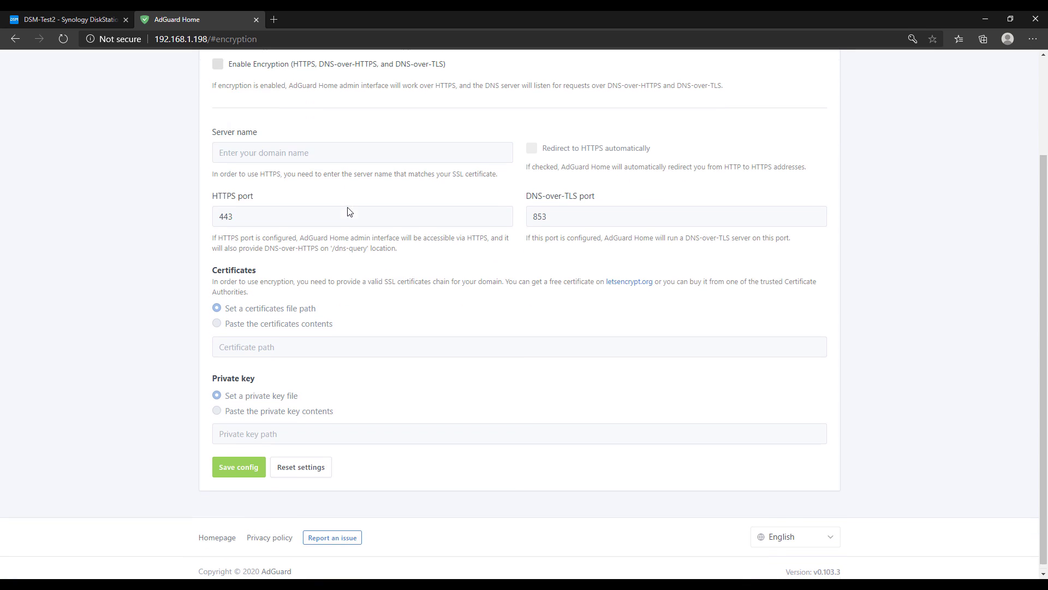
pyautogui.scroll(3, 349, 209)
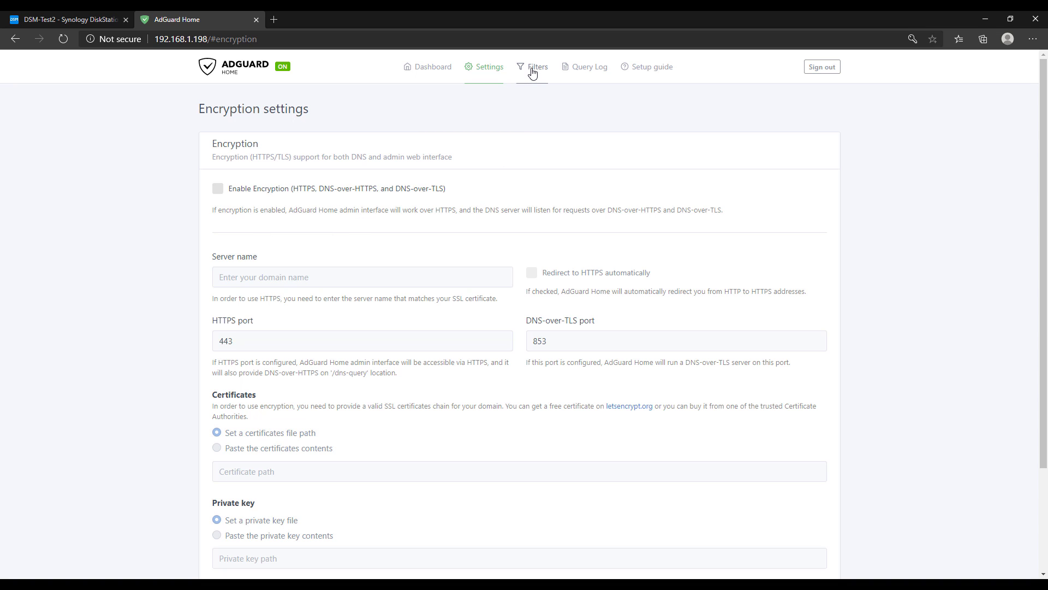
# Check the setup guide's router instructions and return to the dashboard
pyautogui.click(493, 71)
pyautogui.click(639, 71)
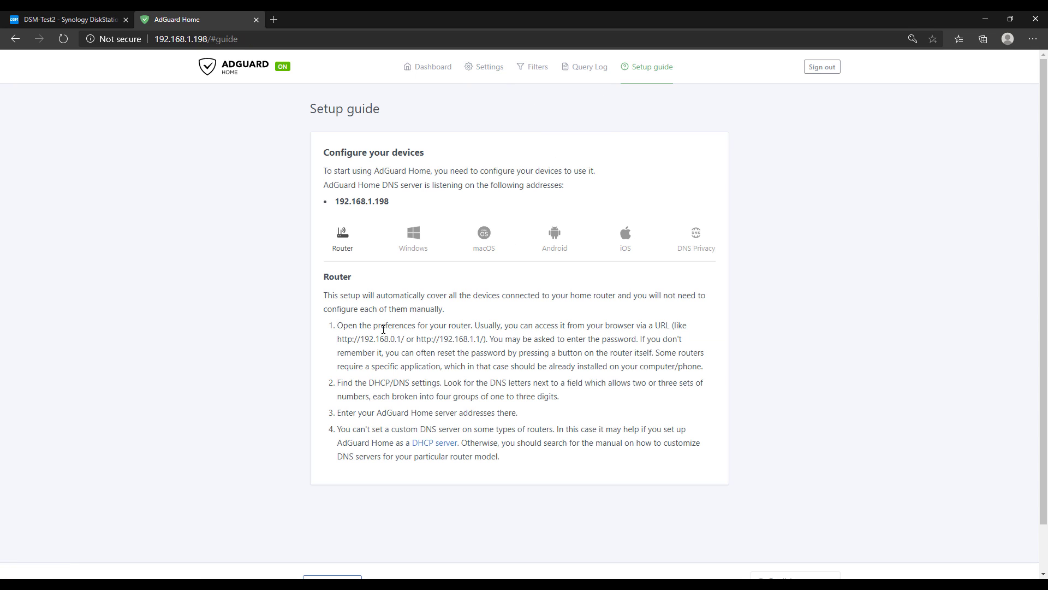
pyautogui.click(443, 68)
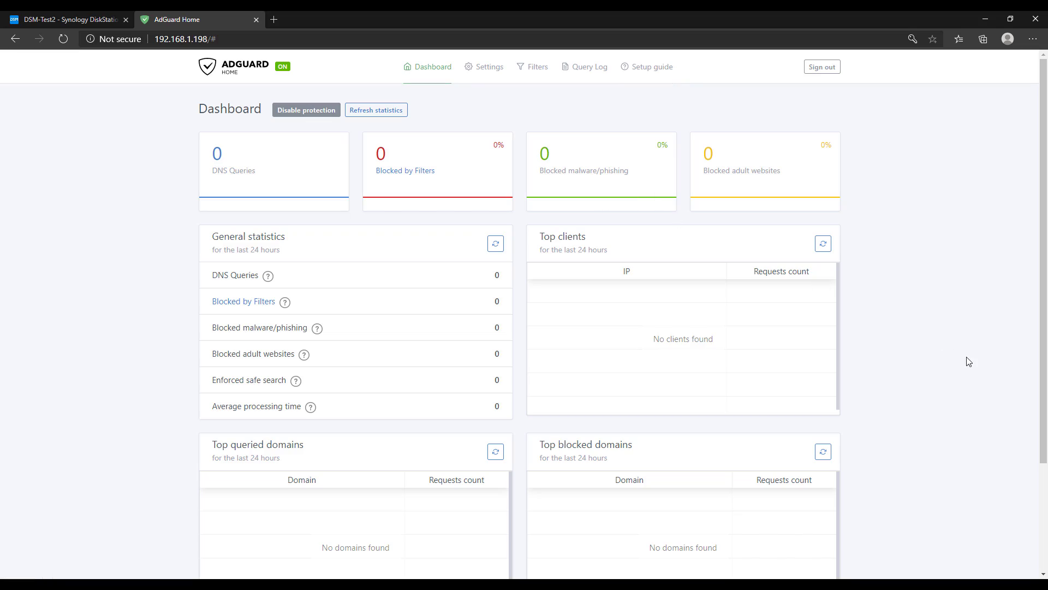